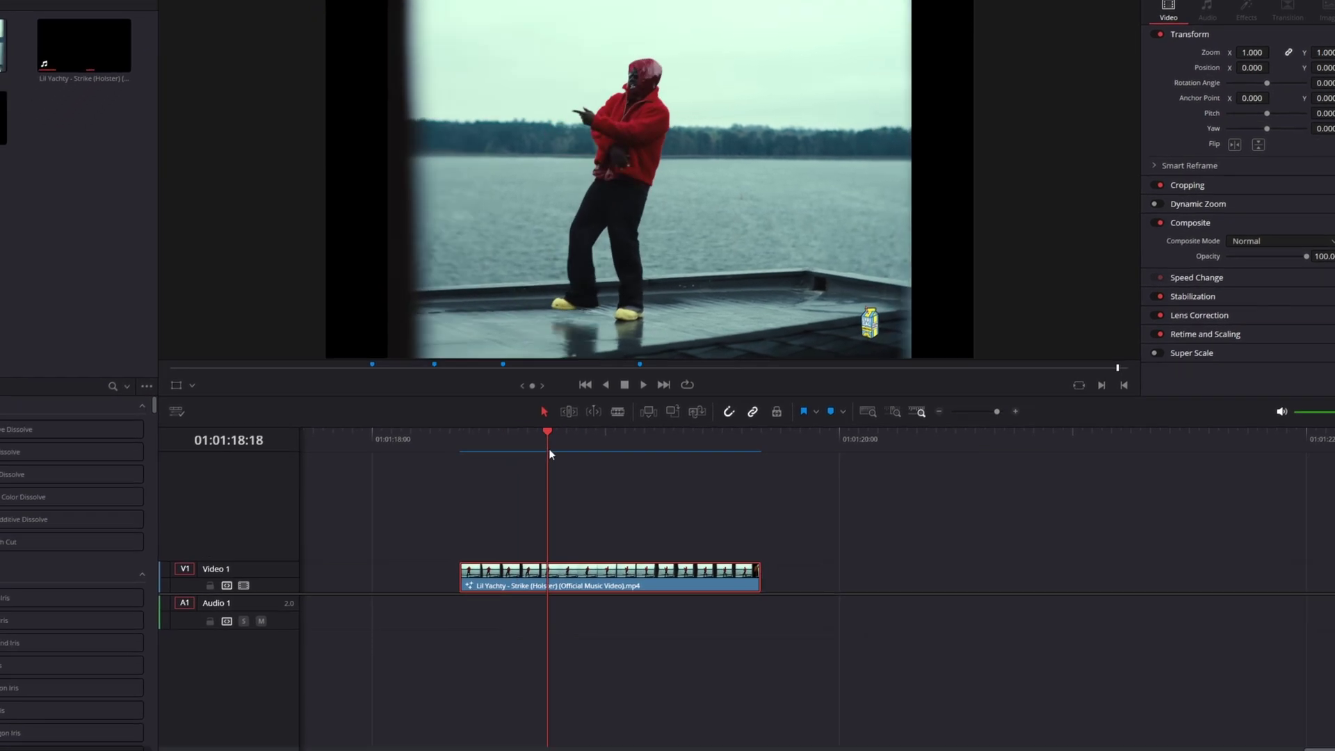
Open the clip in Fusion and add a MagicMask1 node found by searching 'magic mask'
click(611, 730)
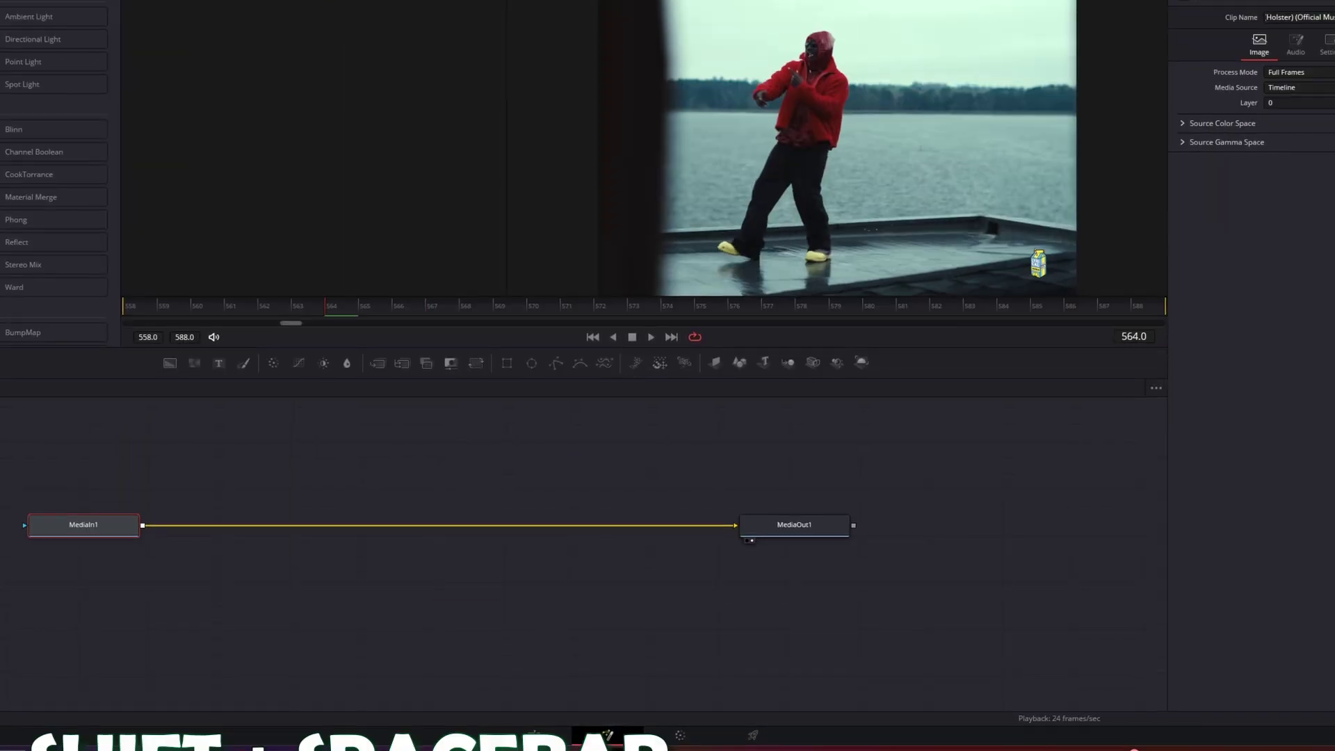
key(shift+space)
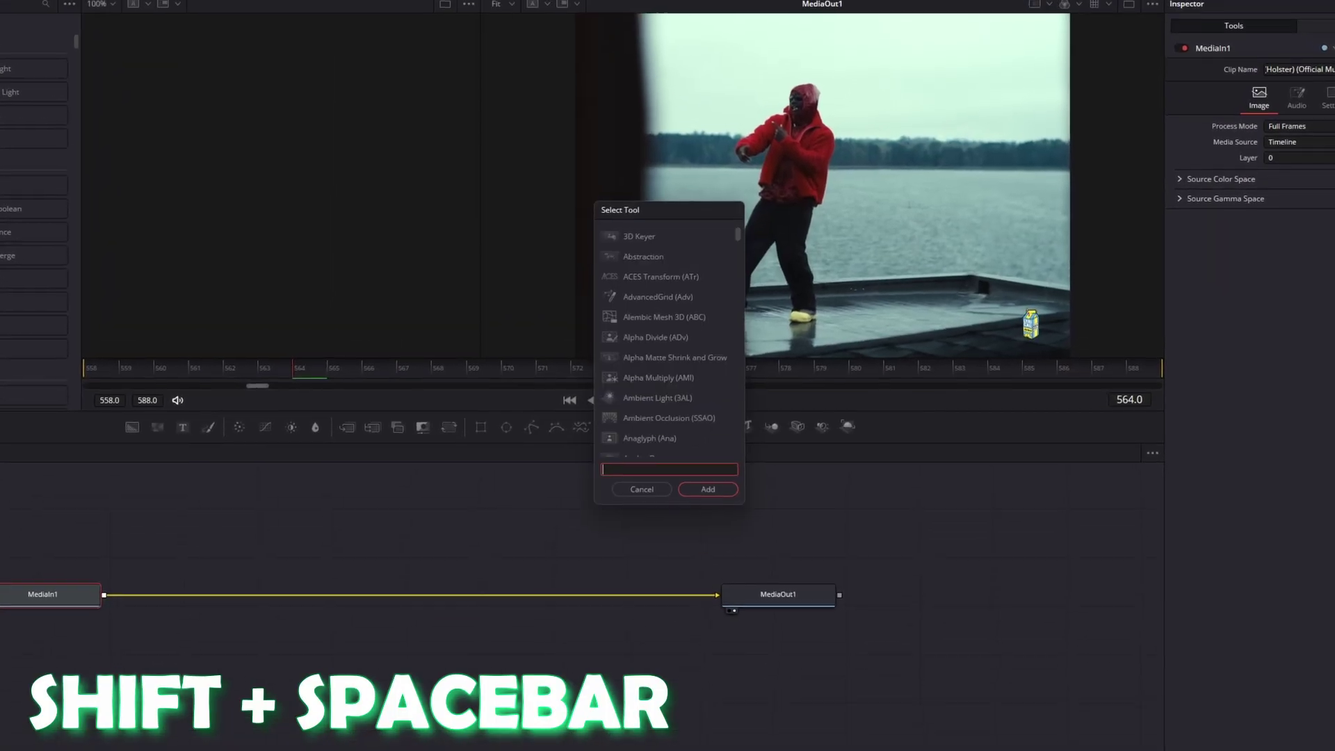
text(magic mask)
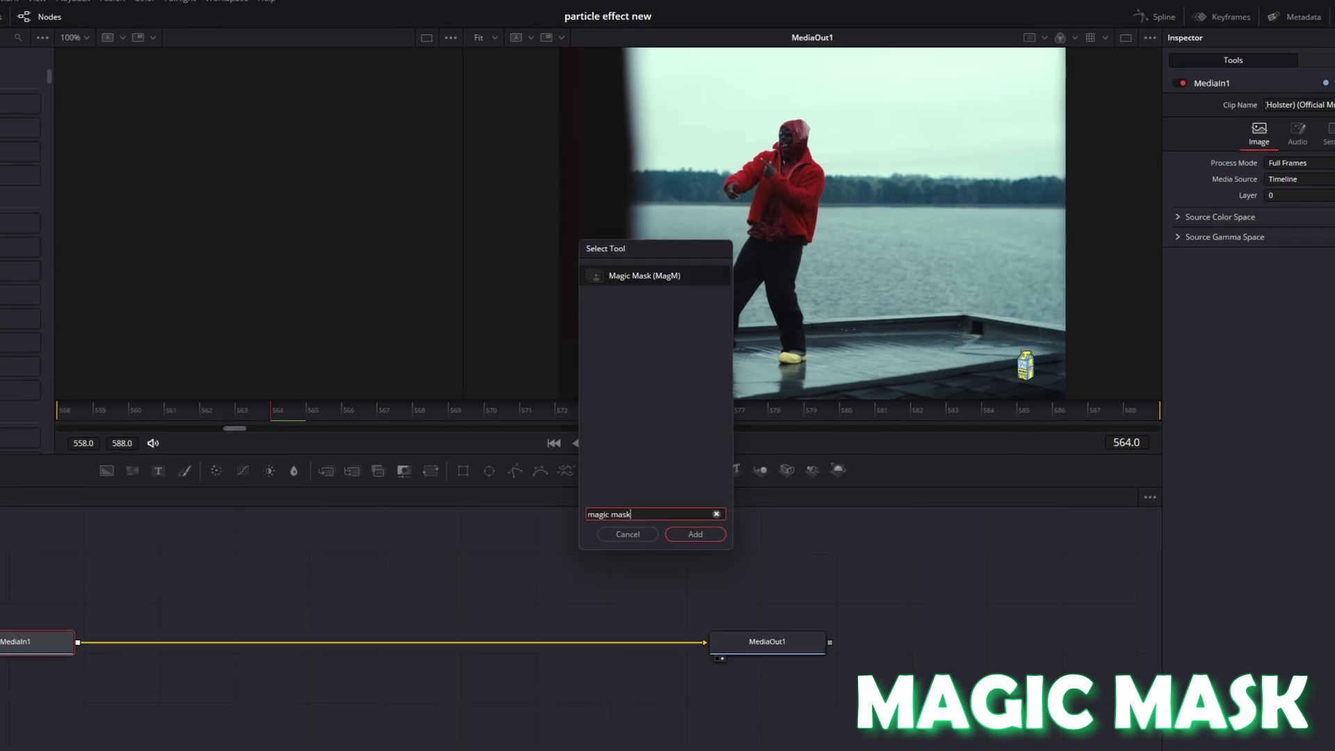
click(683, 535)
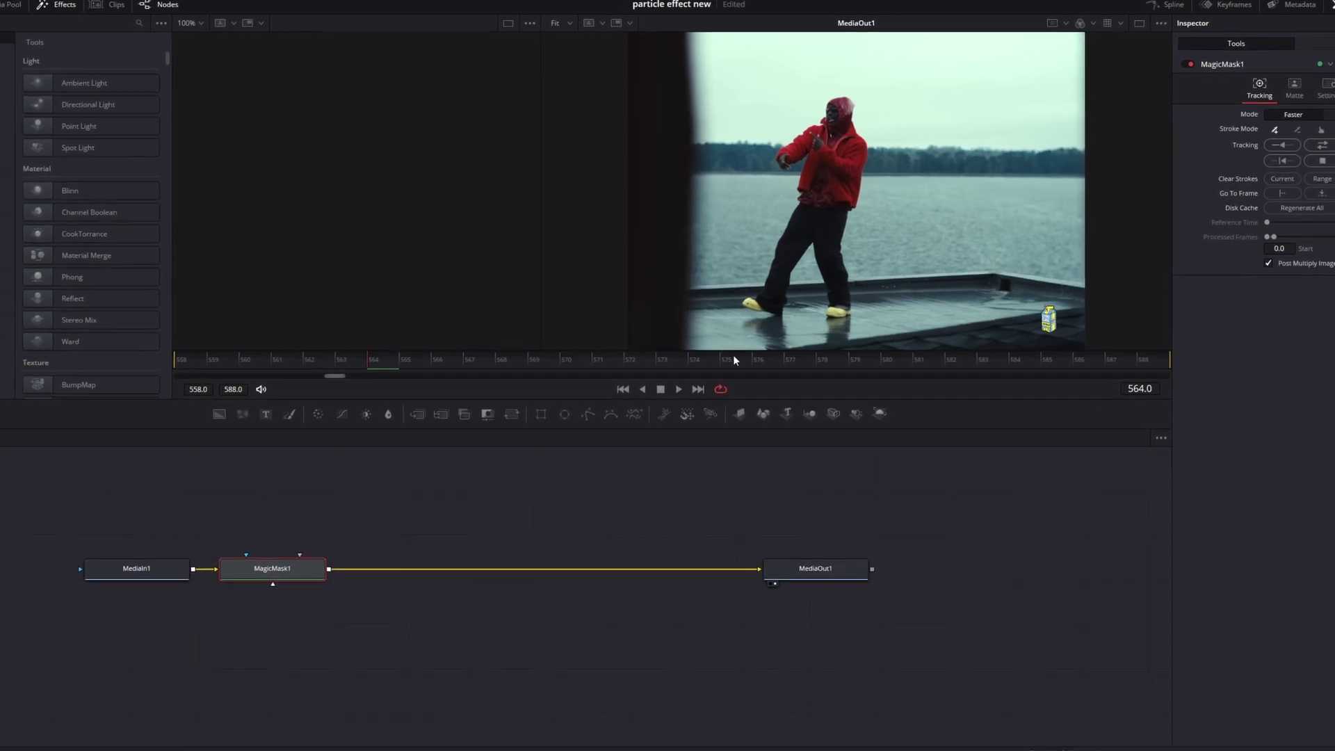
Enlarge the viewer and paint a Magic Mask stroke from the dancer's left leg over her whole body
scroll(806, 276, up, 1)
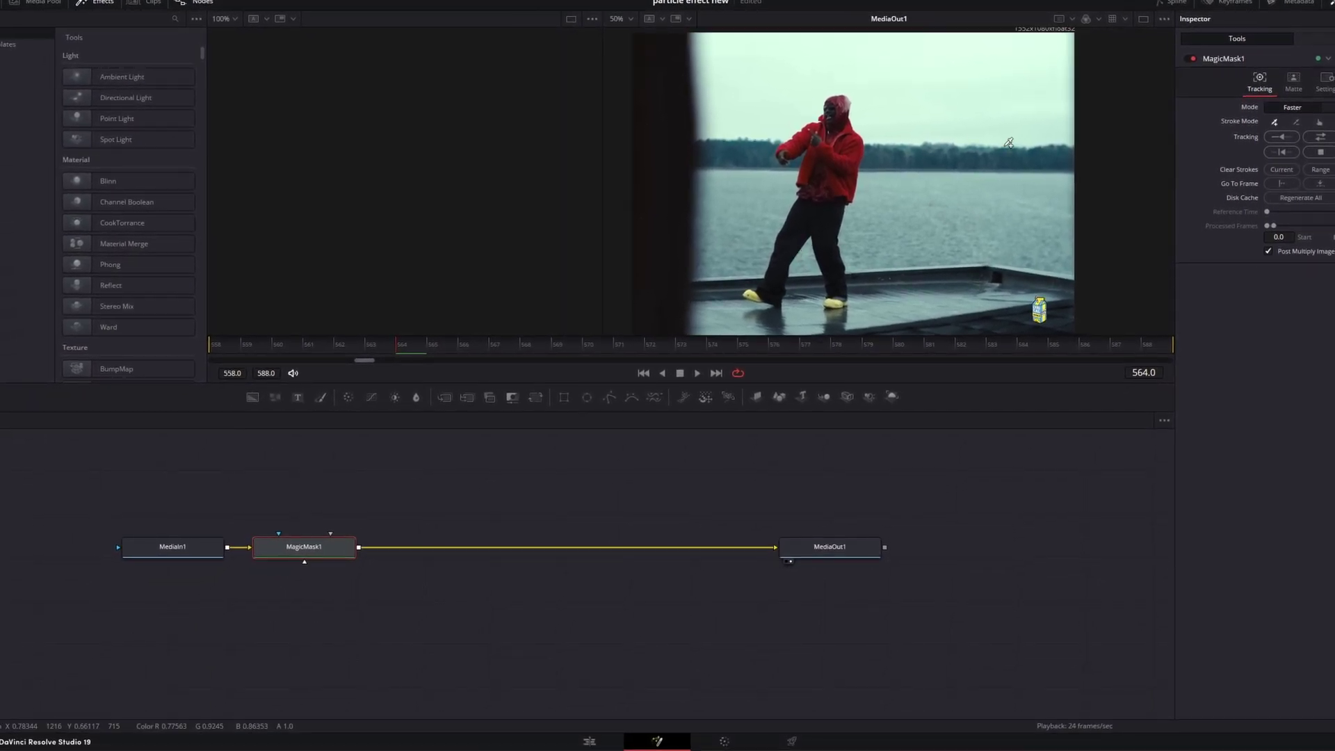
drag(783, 414, 769, 482)
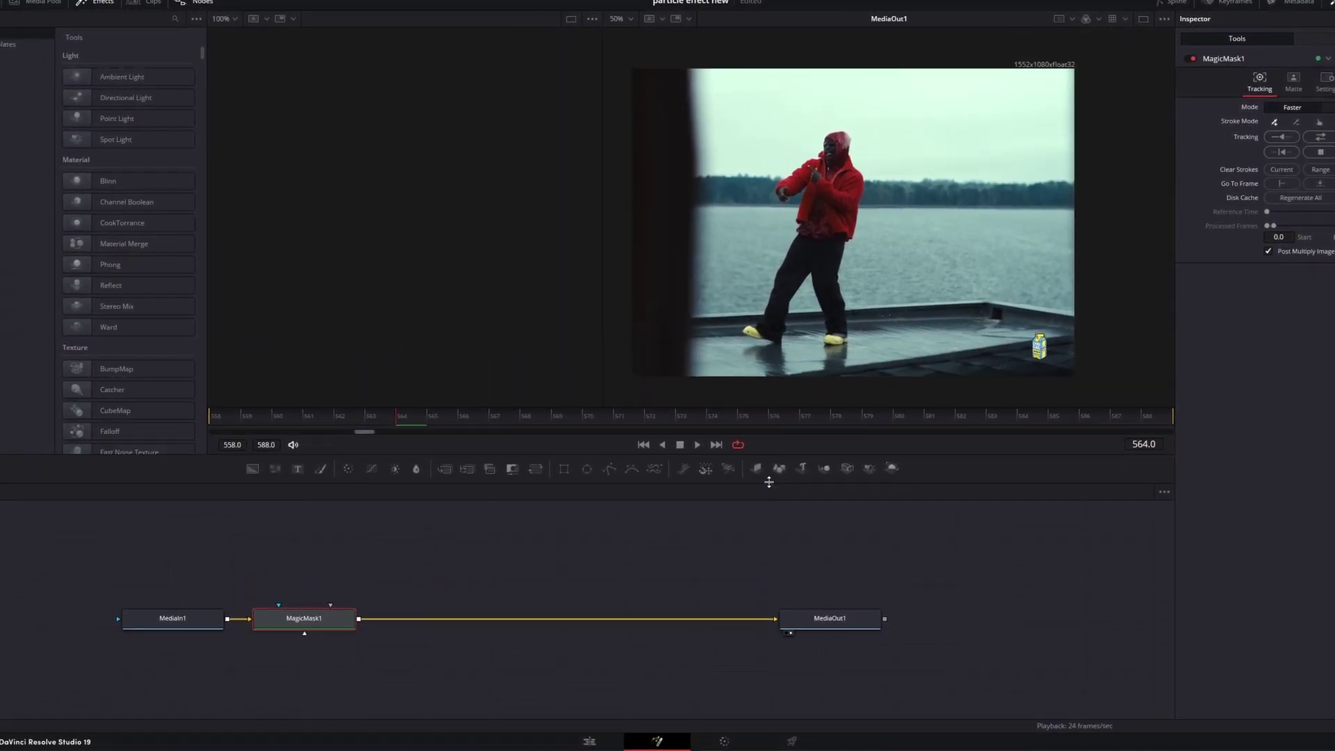
scroll(825, 237, up, 1)
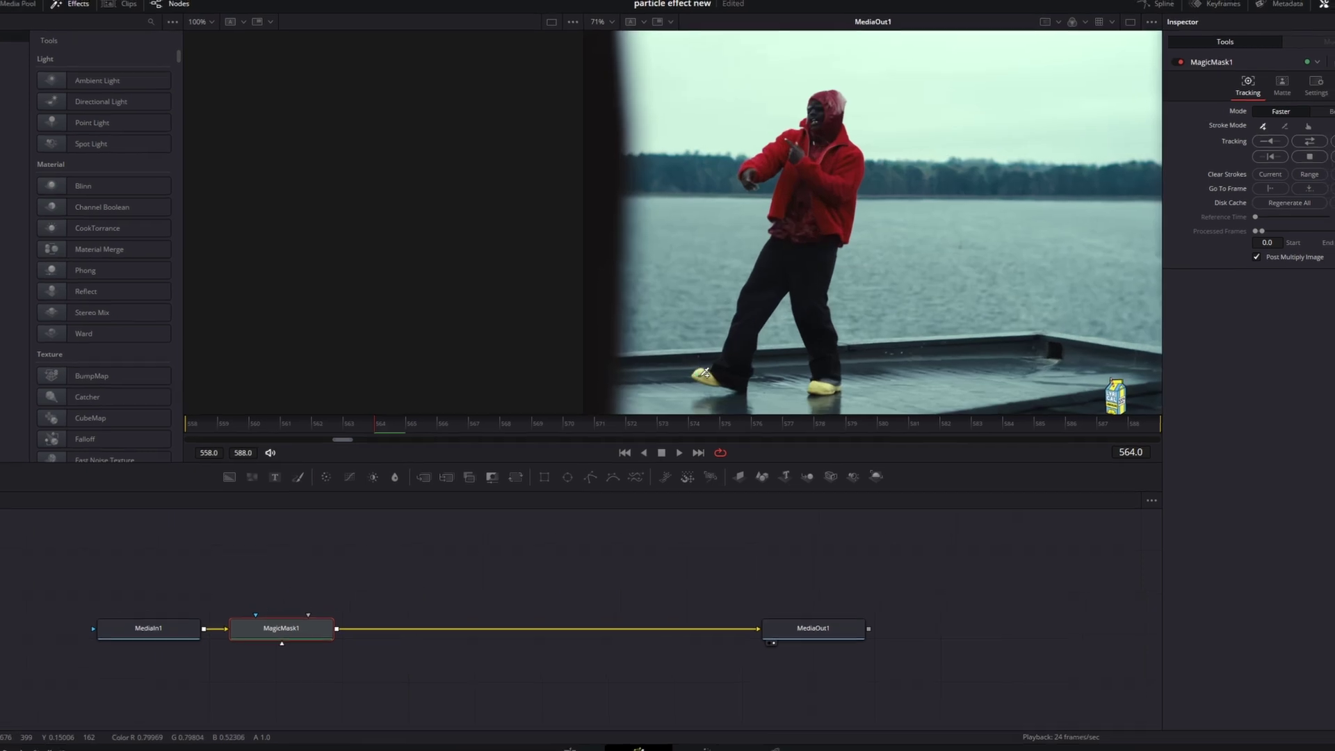
drag(718, 369, 760, 340)
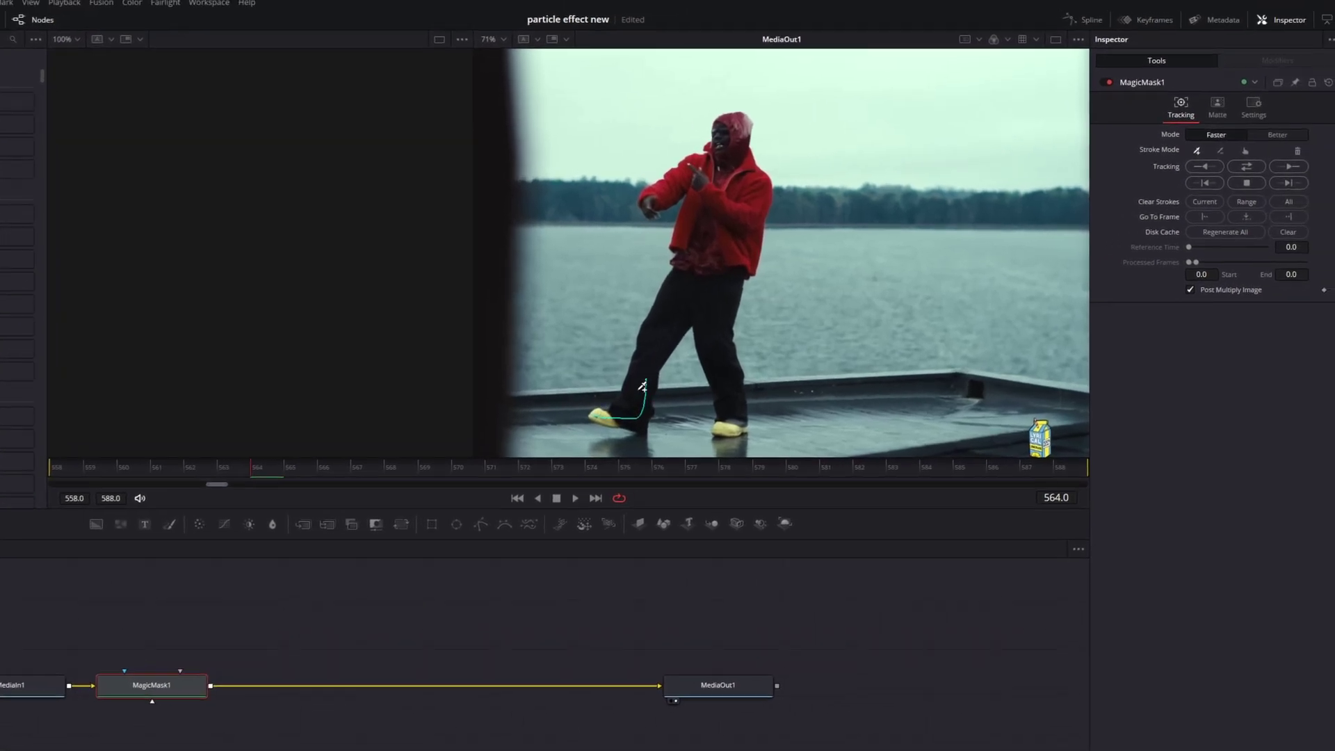
mouse_move(644, 387)
mouse_down()
mouse_move(671, 176)
mouse_move(737, 139)
mouse_move(722, 399)
mouse_move(679, 314)
mouse_move(718, 433)
mouse_move(738, 207)
mouse_up()
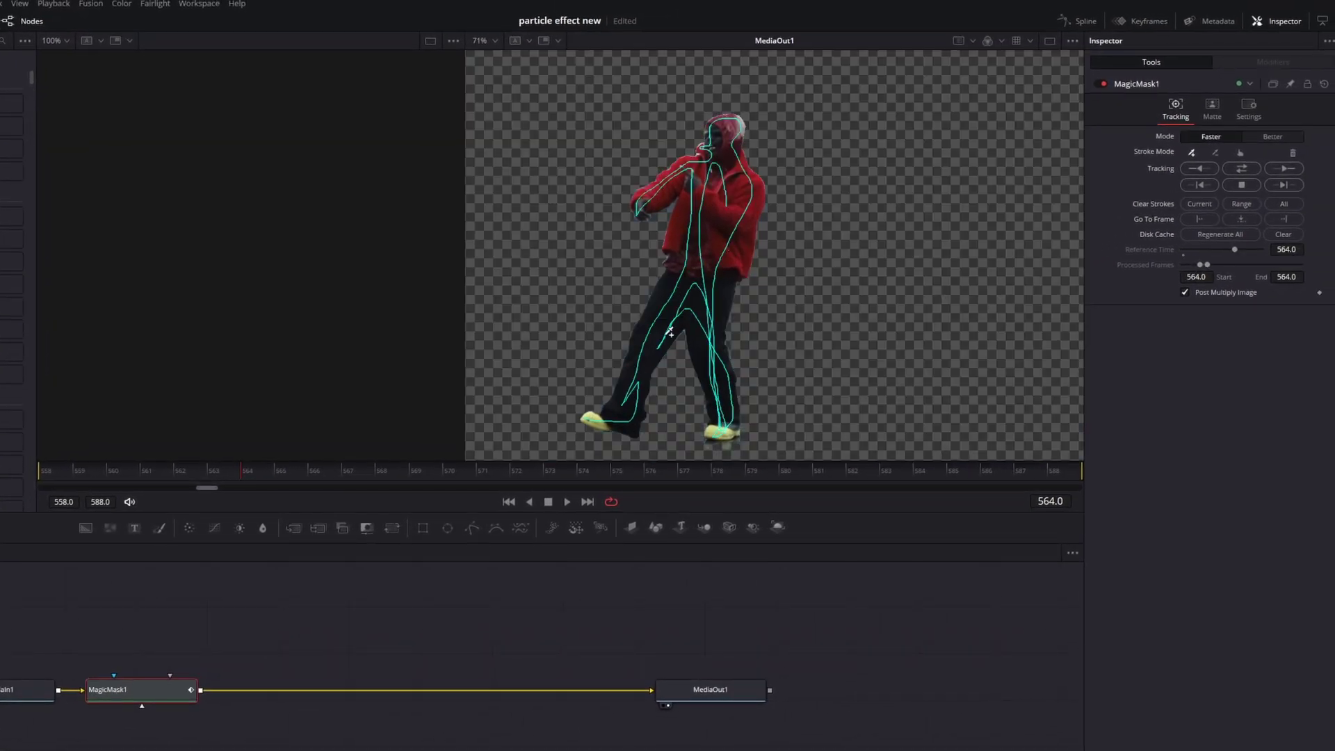
Switch to subtract, set Mode to Better, track the mask across frames 558–588, and return to frame one
scroll(720, 431, up, 2)
scroll(720, 431, up, 2)
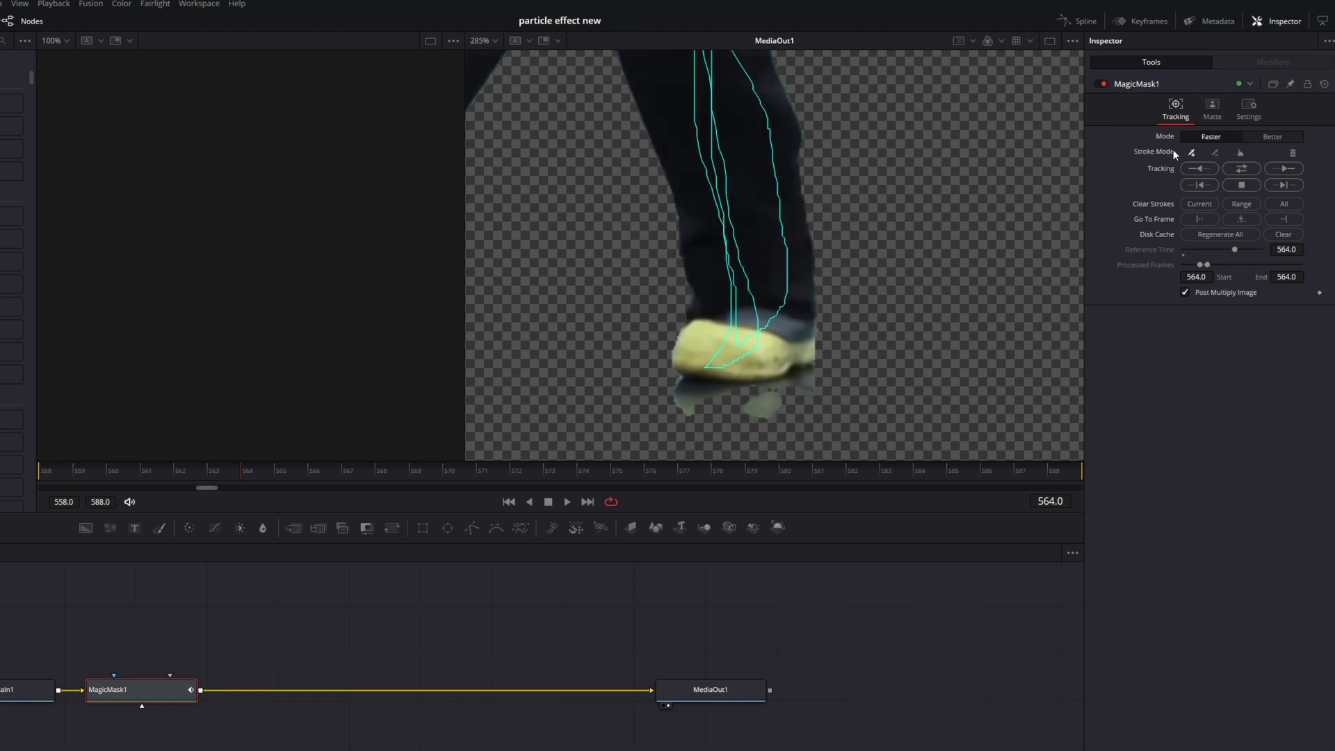
click(1216, 153)
scroll(762, 398, down, 4)
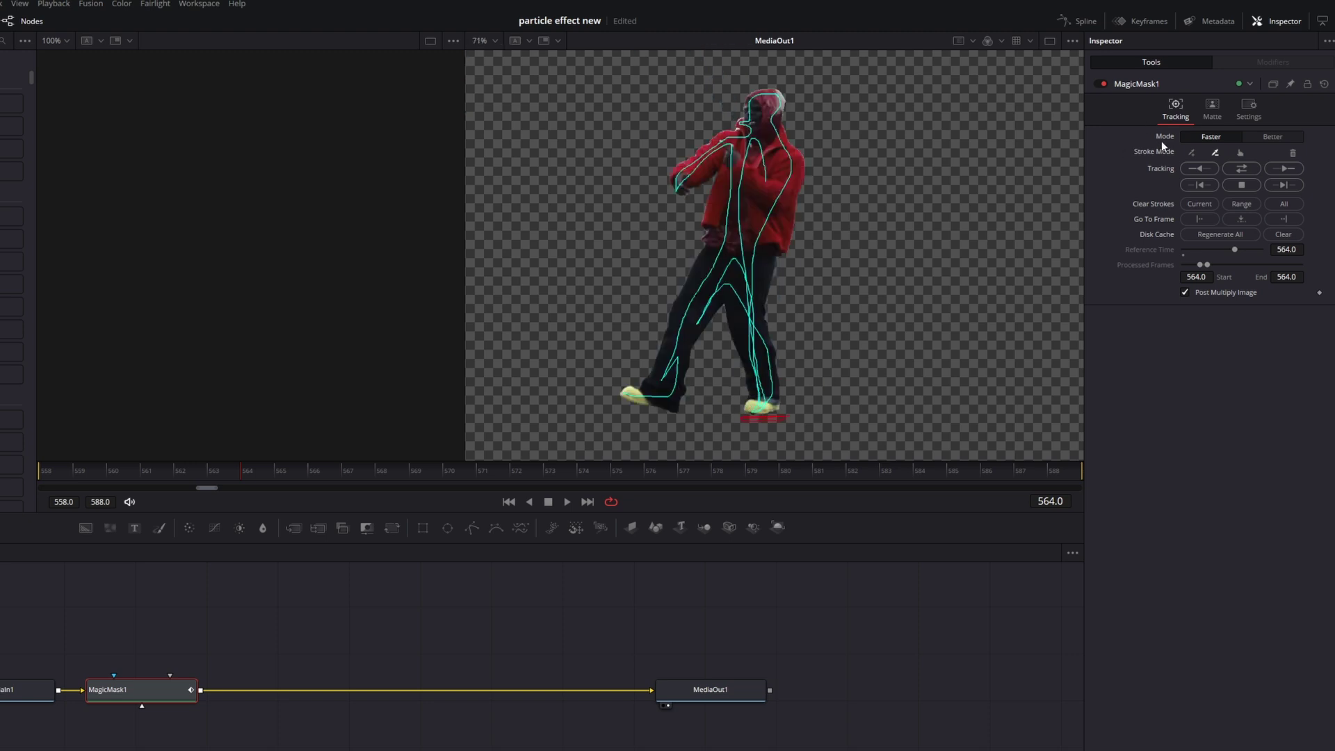
click(1254, 139)
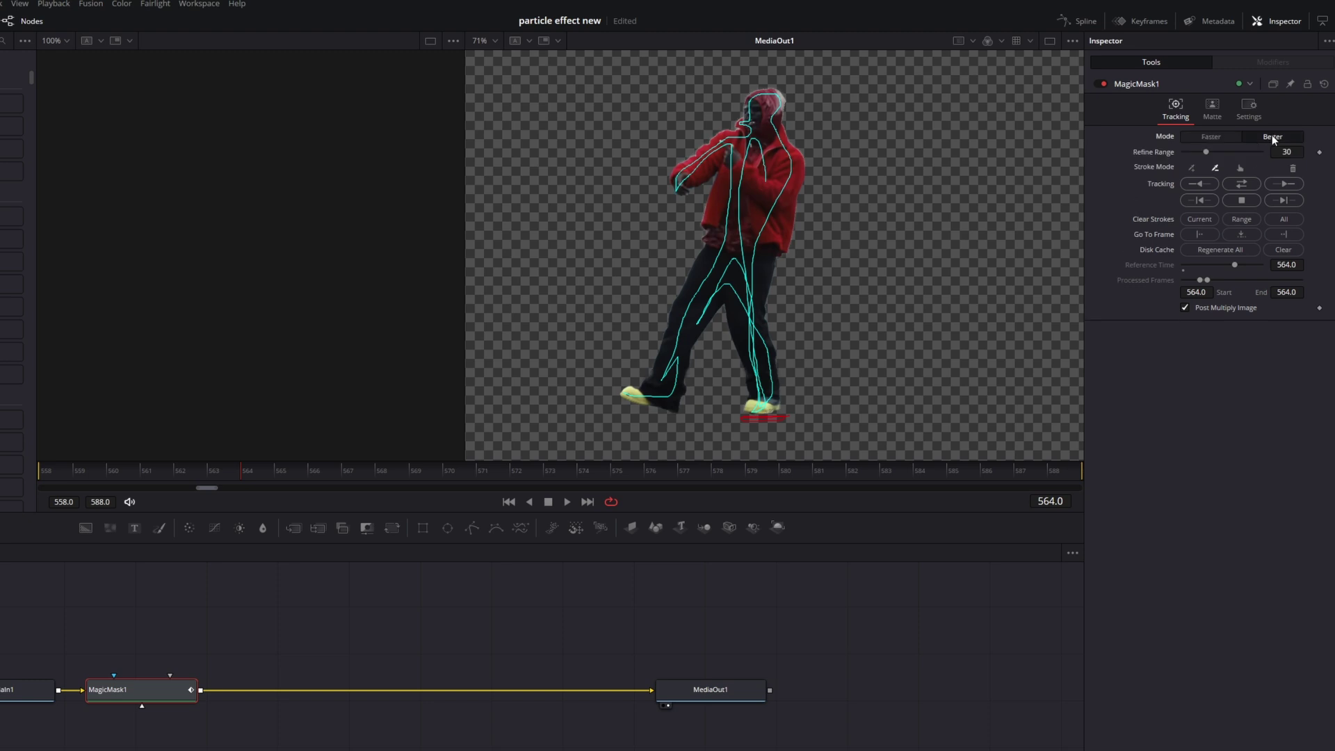
click(1240, 184)
click(44, 473)
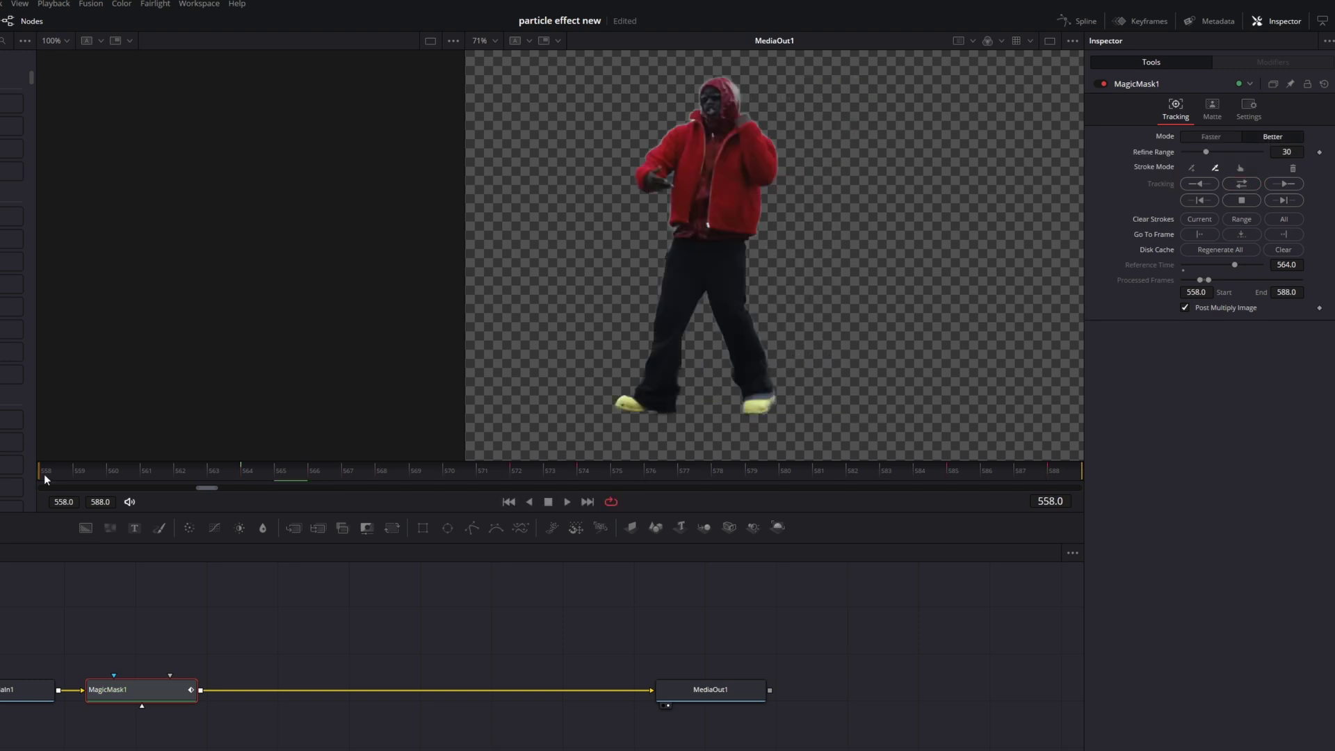
Play back the masked clip and pull MagicMask1 out of the main pipe
key(space)
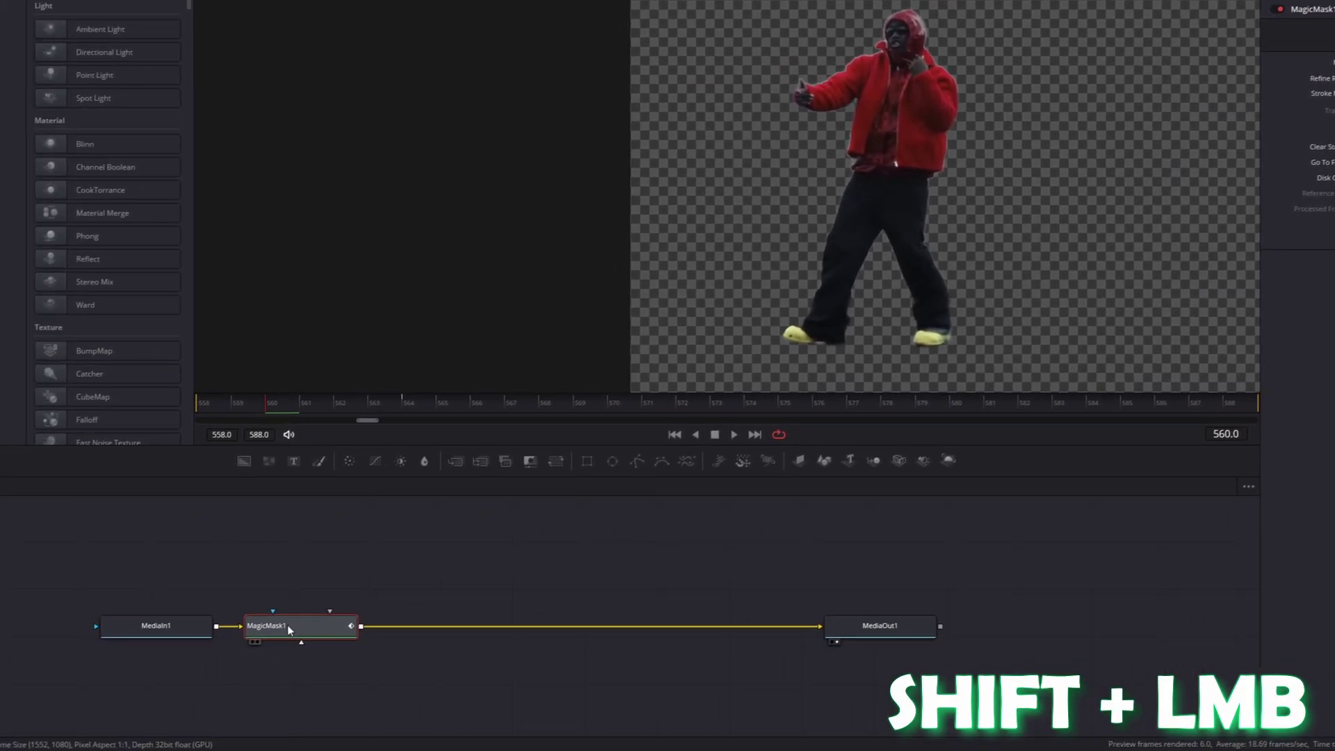
drag(290, 626, 338, 512)
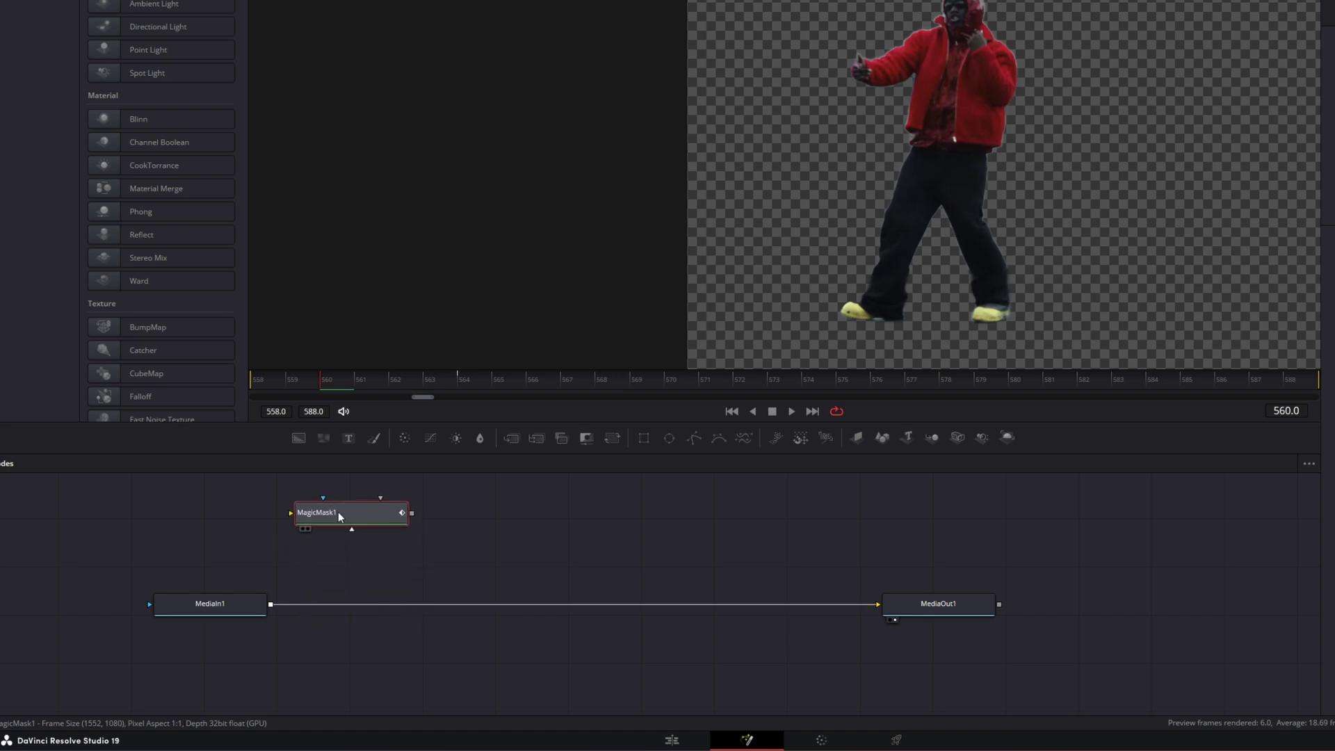
Feed MediaIn1 into MagicMask1 and merge its output back into the pipe as Merge1
click(206, 609)
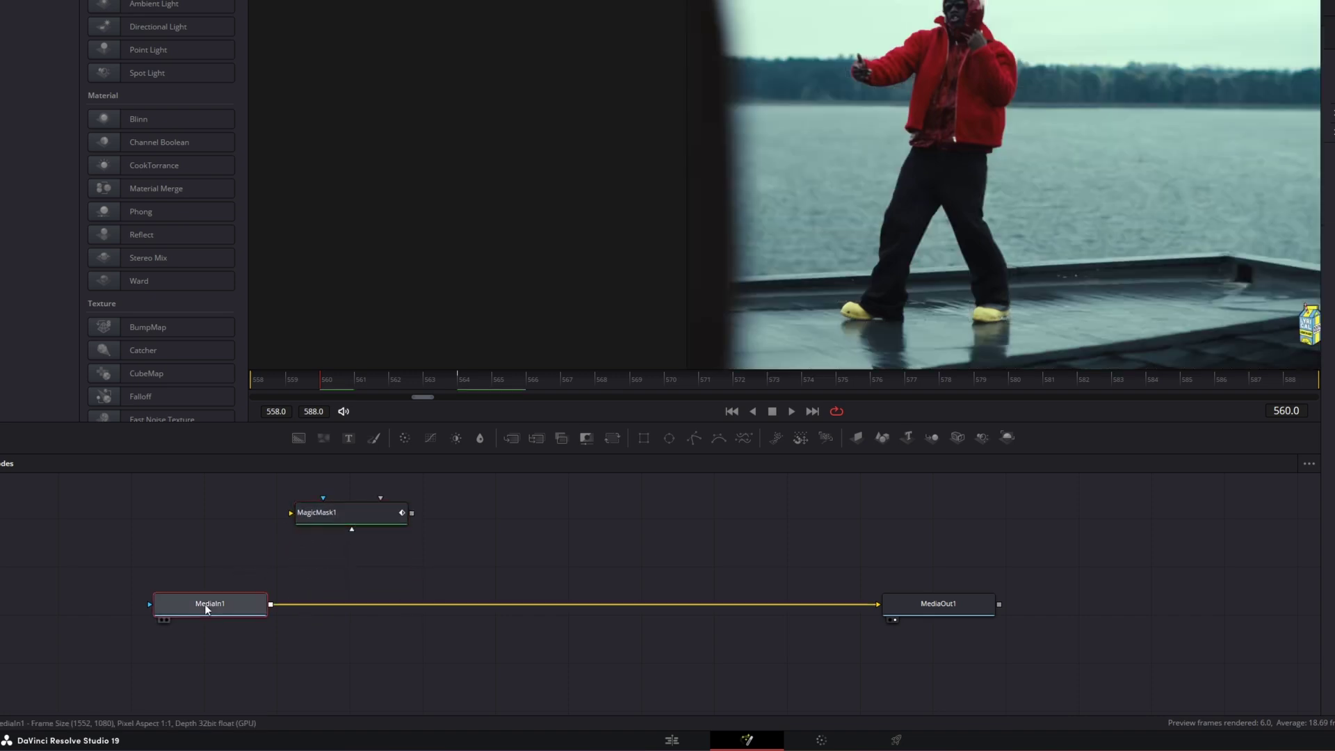
drag(271, 605, 316, 515)
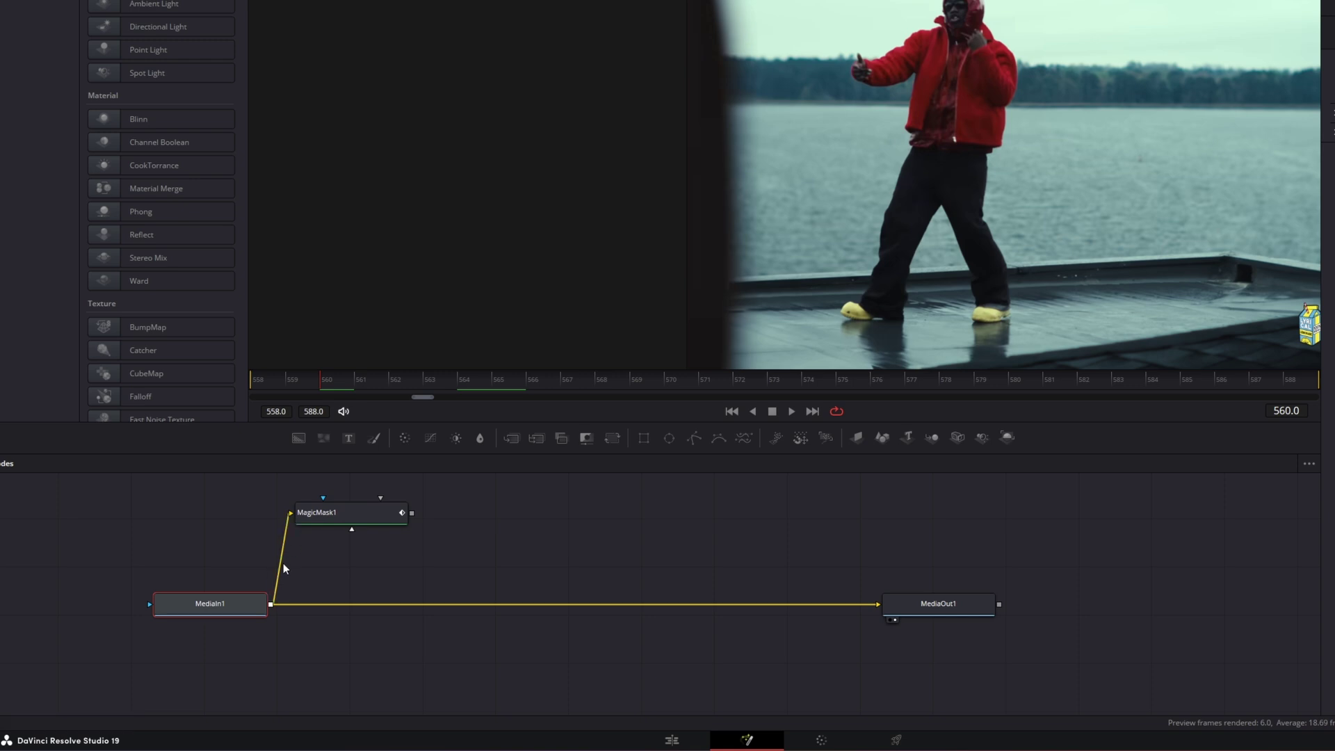
click(321, 515)
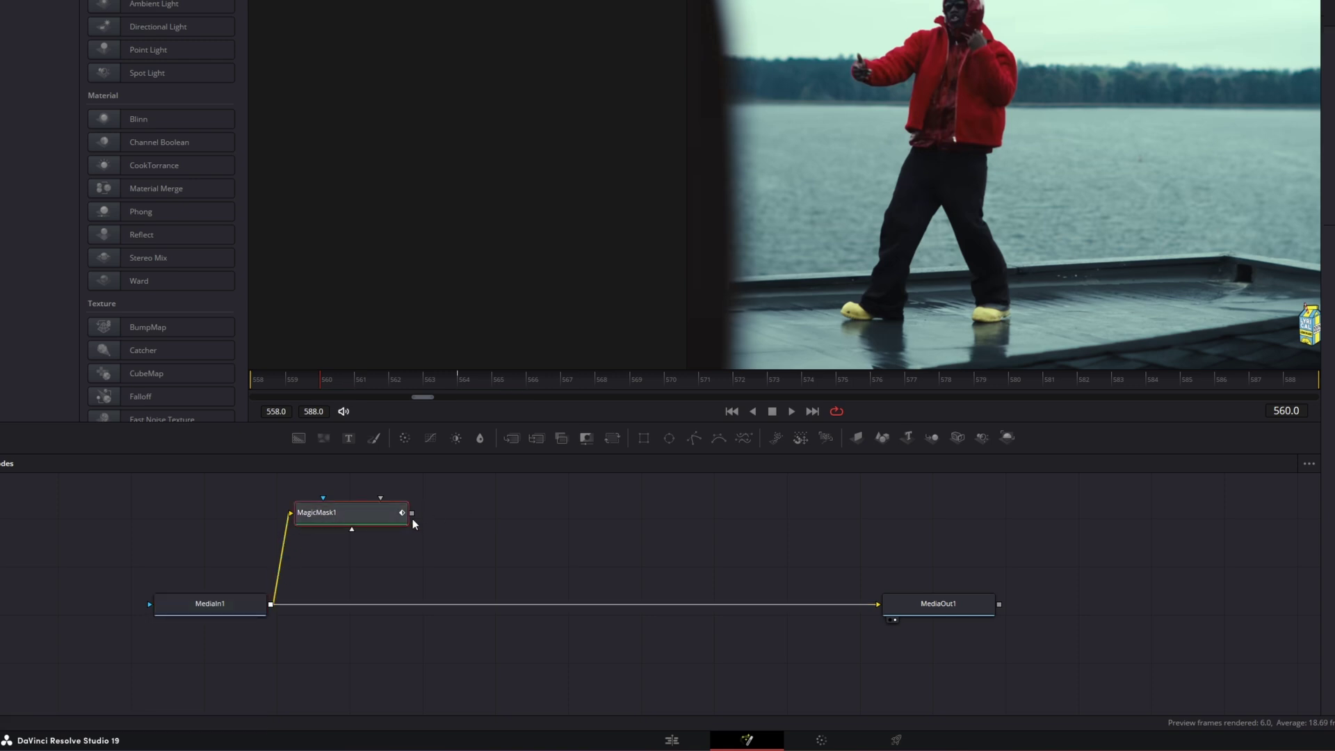
drag(412, 513, 271, 609)
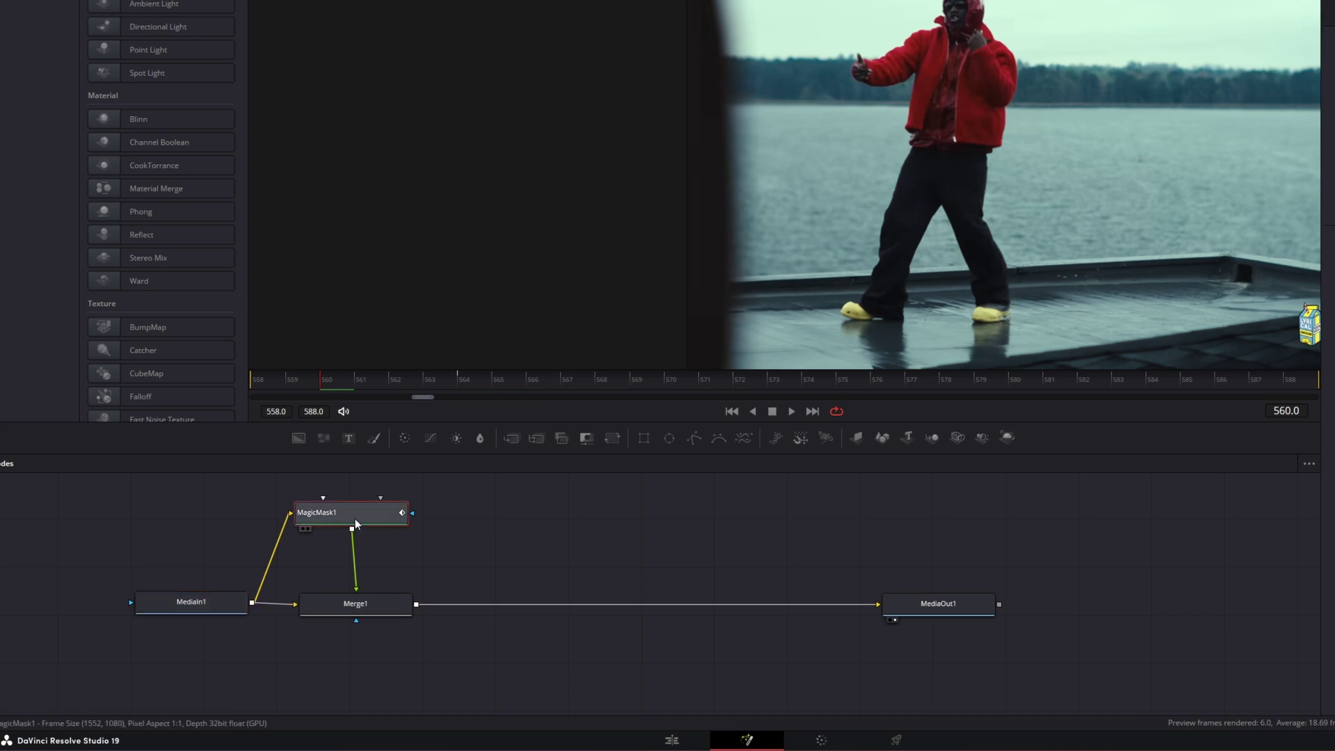
Duplicate MagicMask1 as MagicMask1_1 and feed MediaIn1 into the copy
key(ctrl+c)
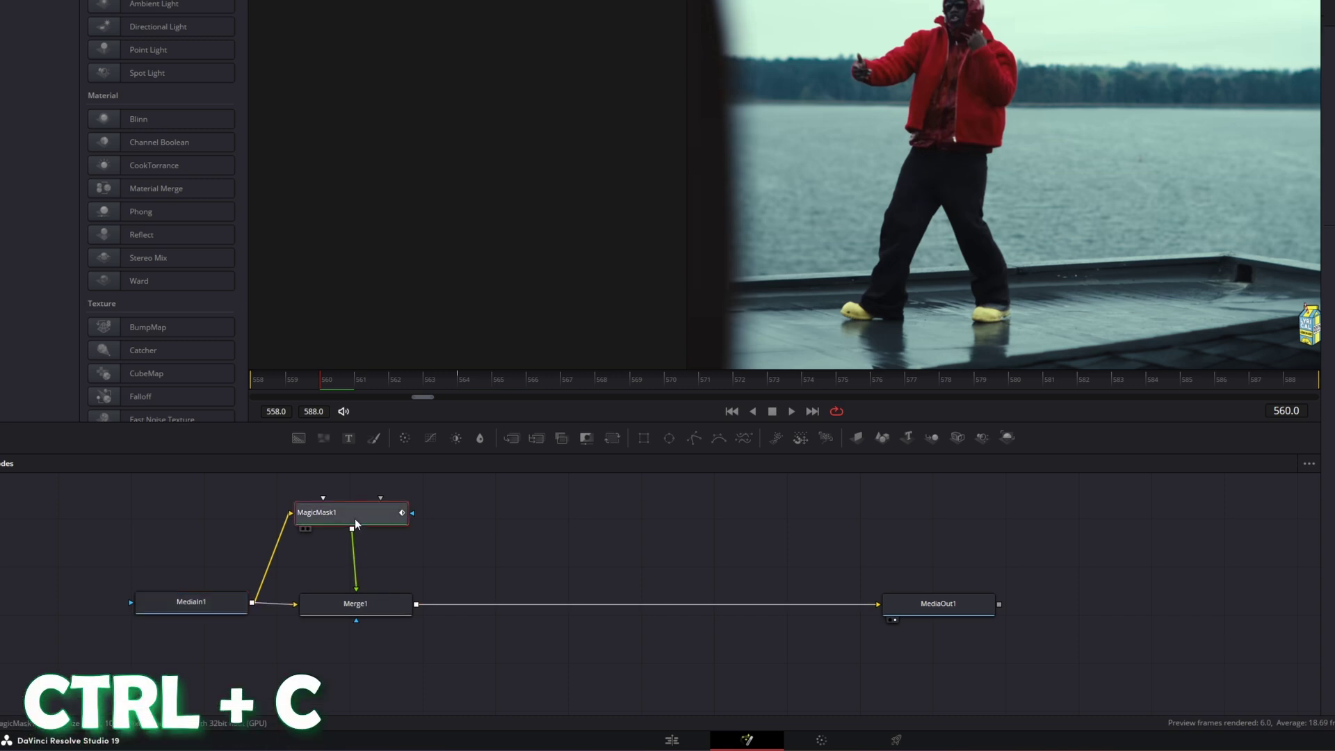
click(556, 527)
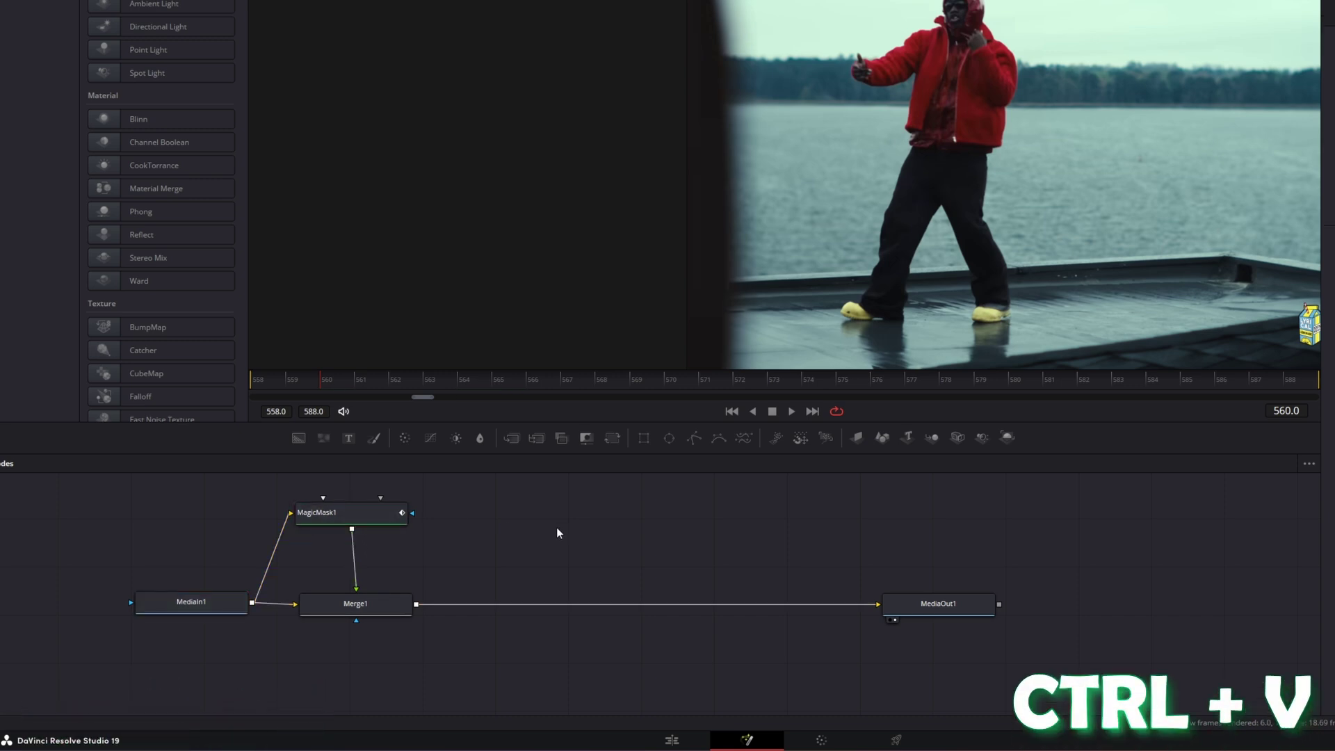
key(ctrl+v)
drag(572, 529, 610, 515)
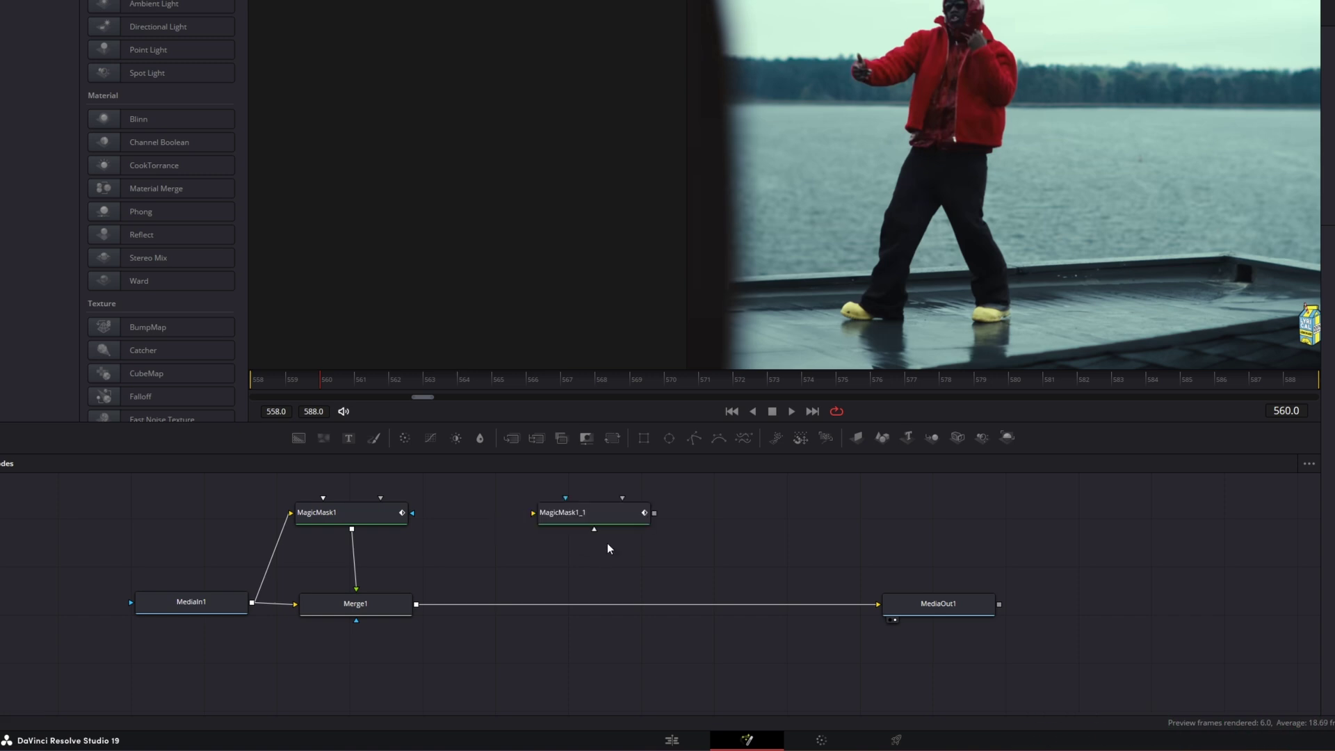
click(191, 605)
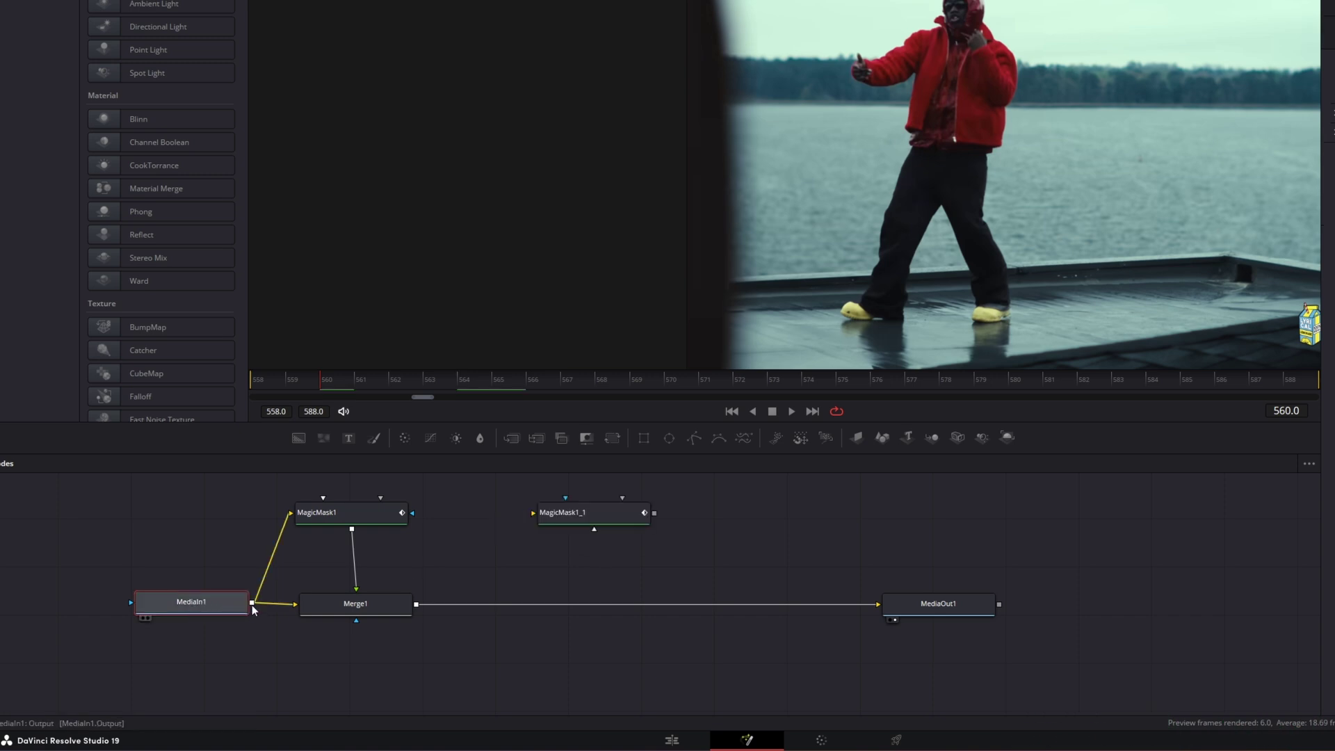
drag(252, 603, 569, 515)
Merge MagicMask1_1 into the pipe after Merge1 as Merge2 and tidy the node positions
drag(657, 516, 416, 608)
drag(527, 691, 815, 510)
drag(412, 577, 318, 487)
scroll(378, 565, up, 2)
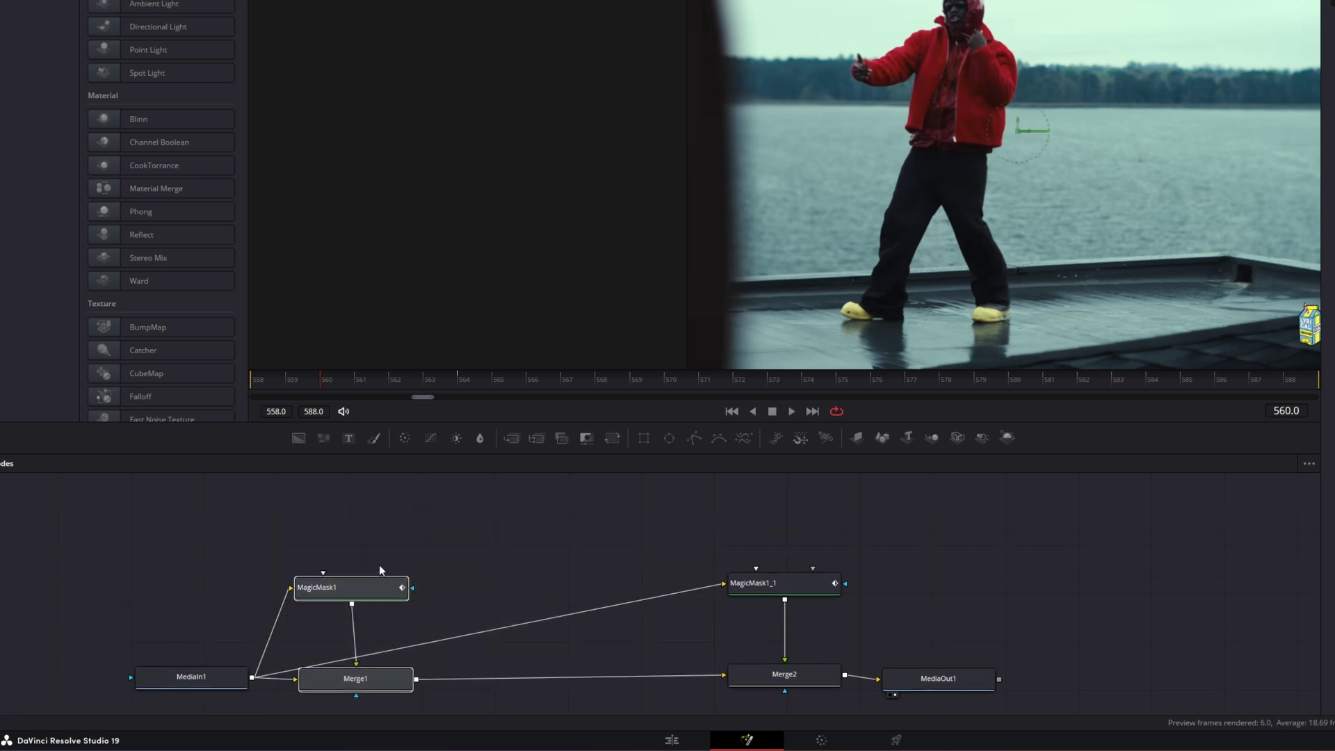
drag(372, 582, 387, 676)
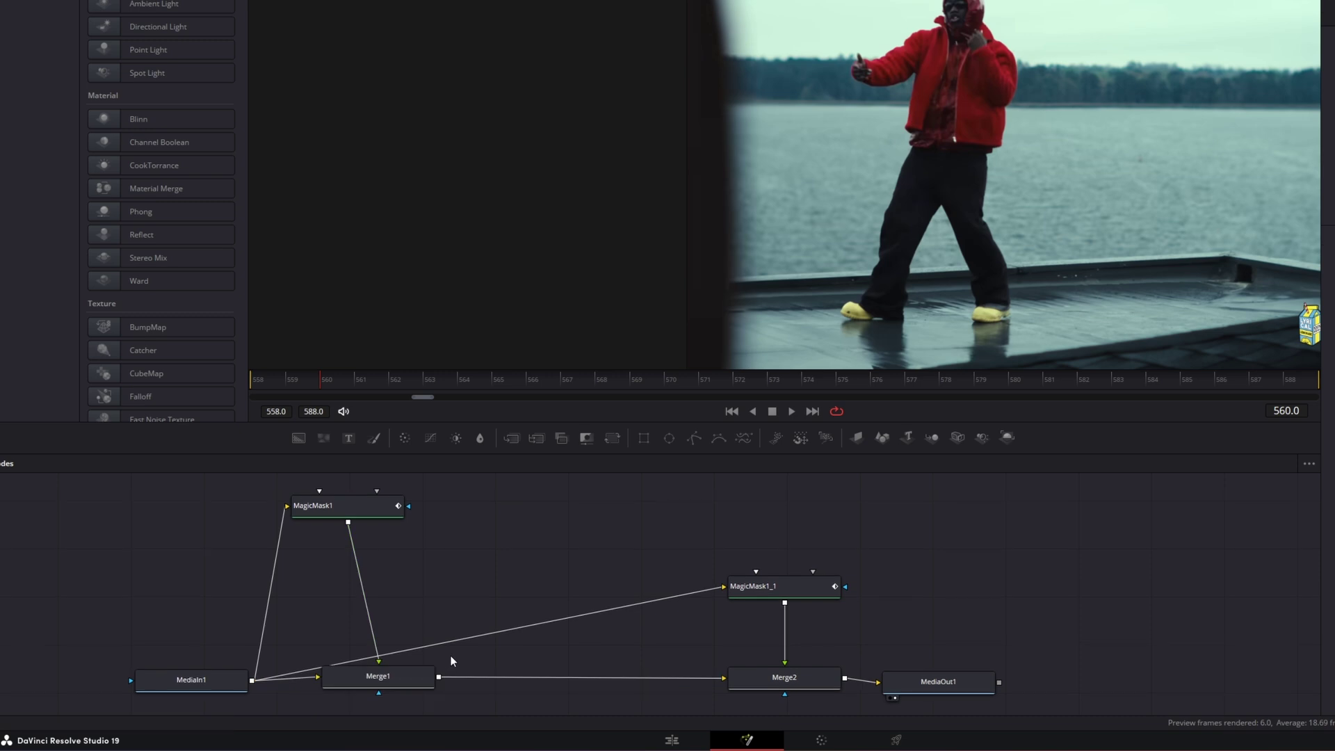
Add a pEmitter1 node via the tool search and place it next to MagicMask1
click(377, 506)
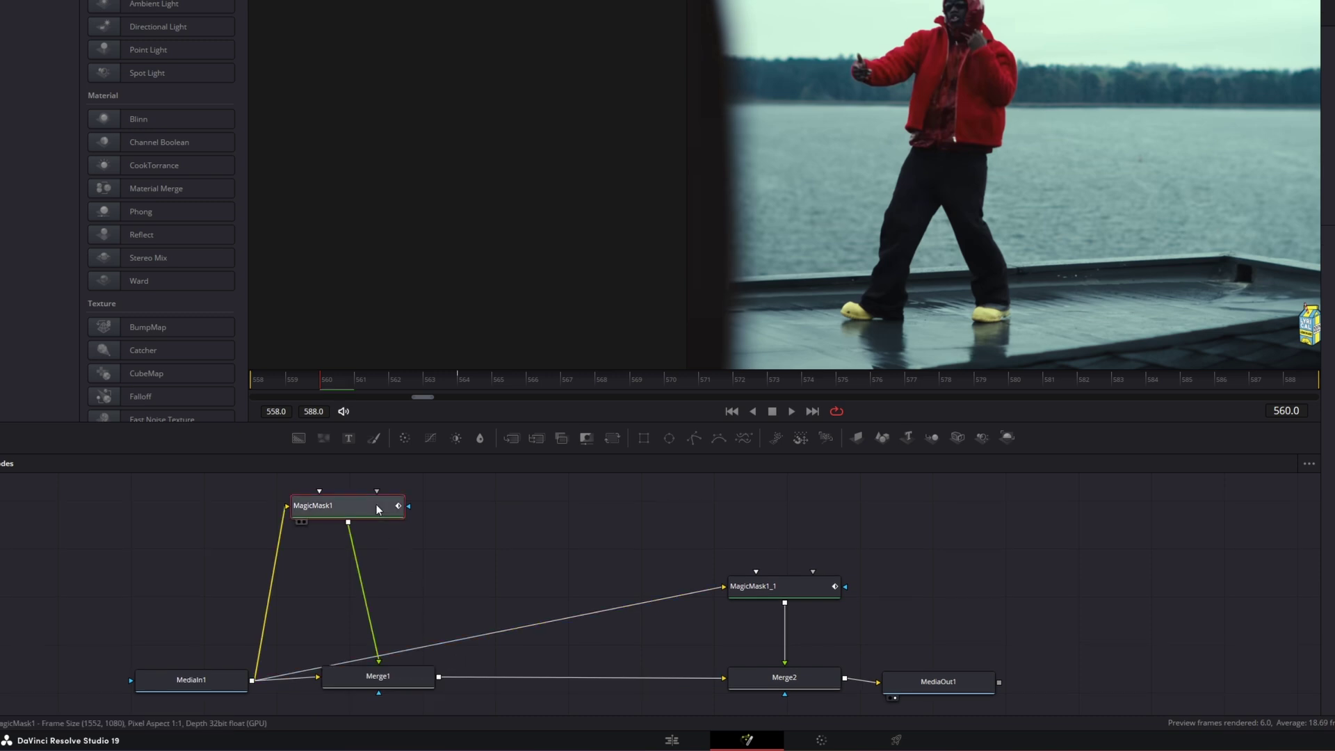
key(shift+space)
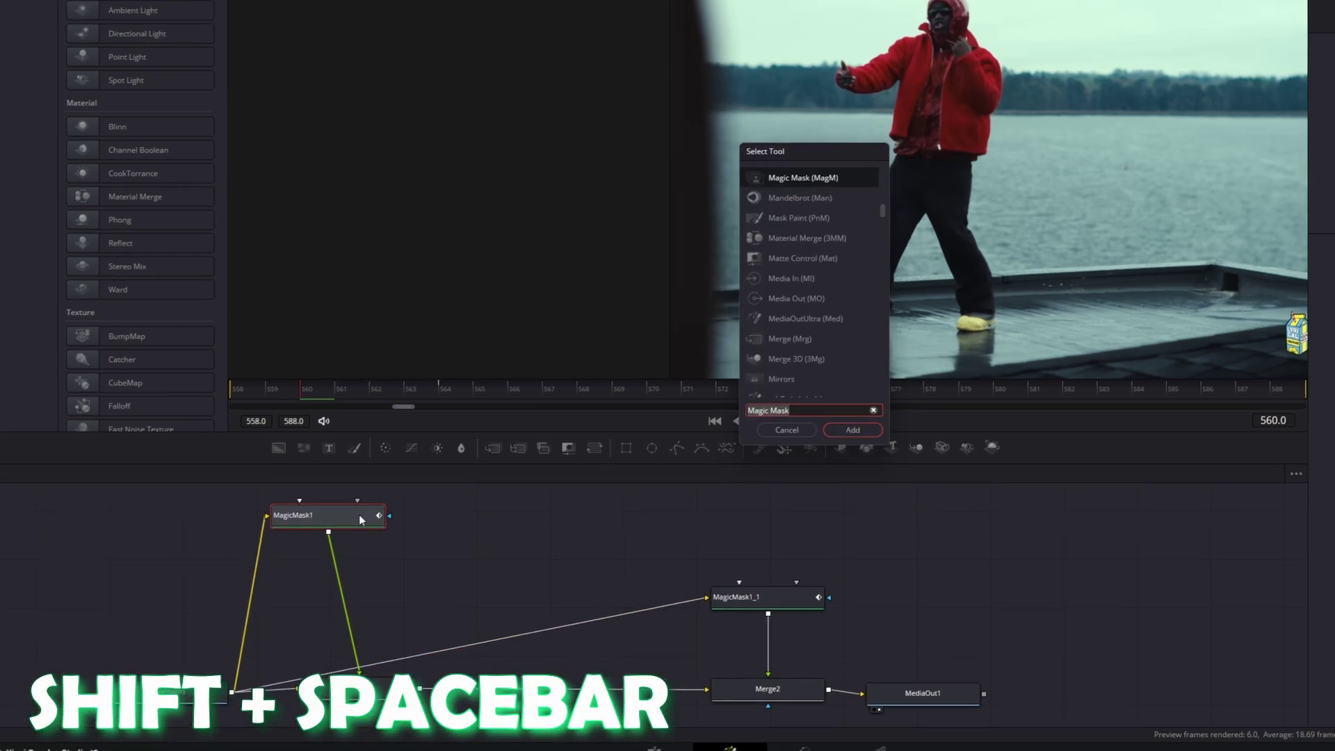
text(pEmitter)
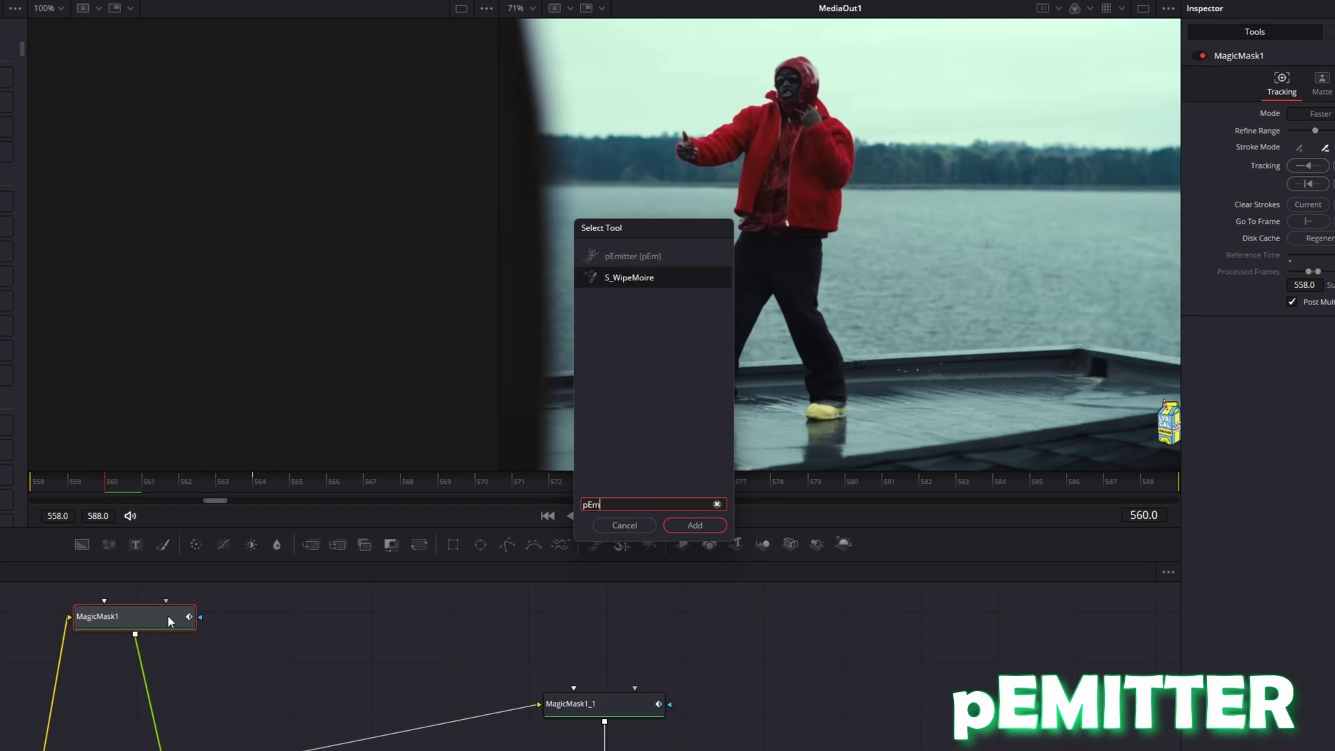
click(693, 526)
drag(190, 655, 327, 590)
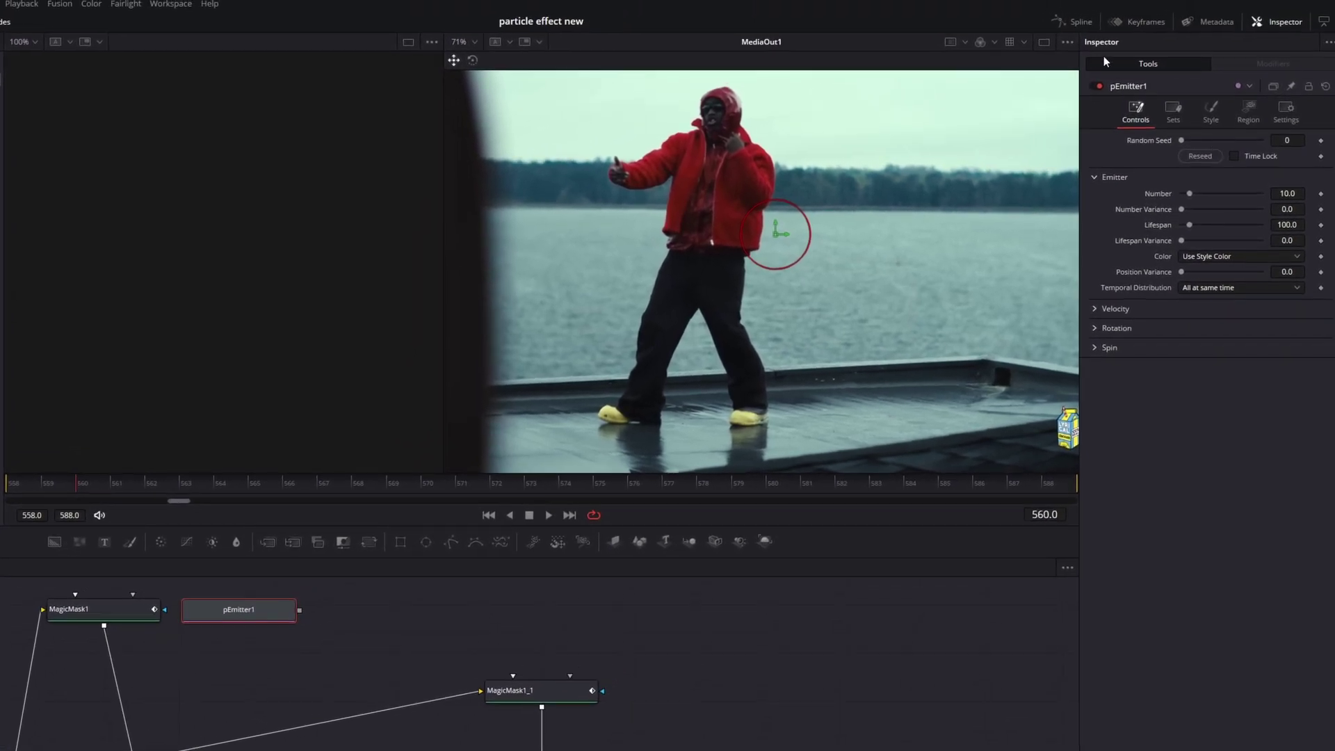
Set pEmitter1's Region to Bitmap and reroute MagicMask1's output from Merge1 into pEmitter1
click(1241, 110)
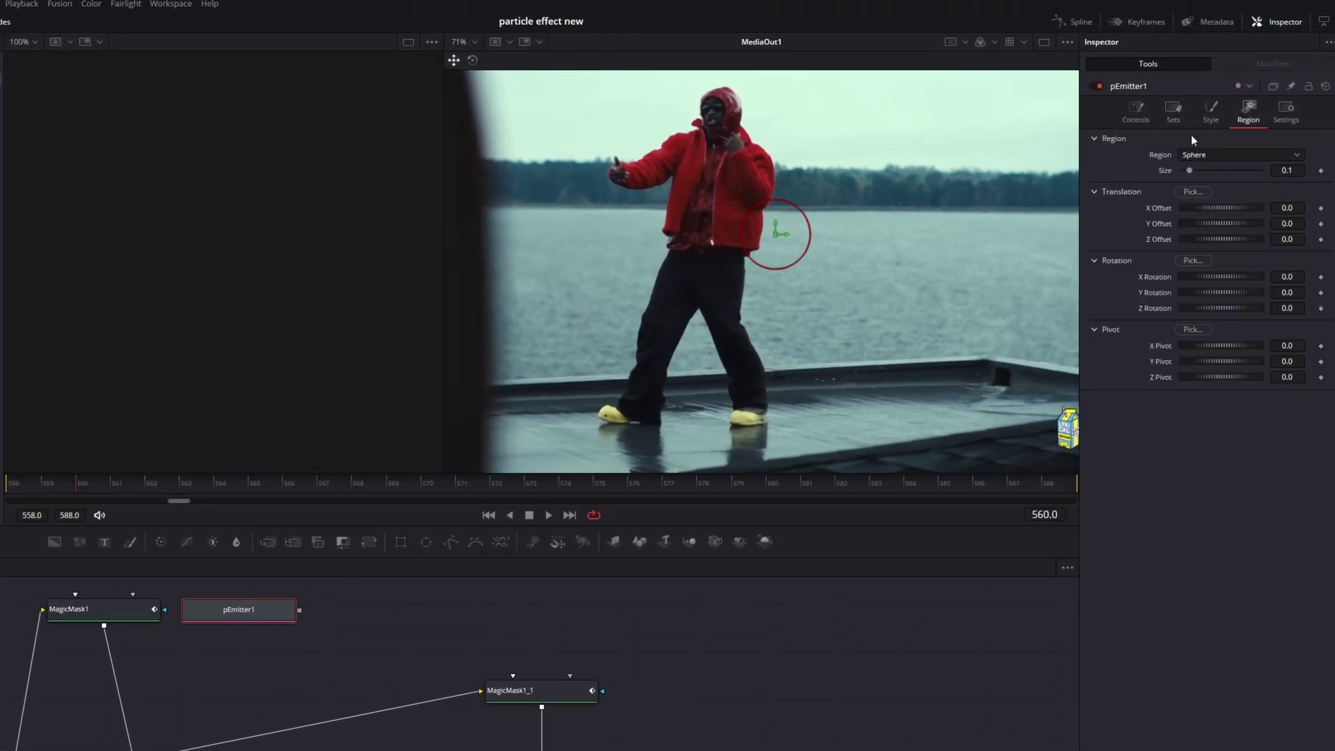
click(1189, 156)
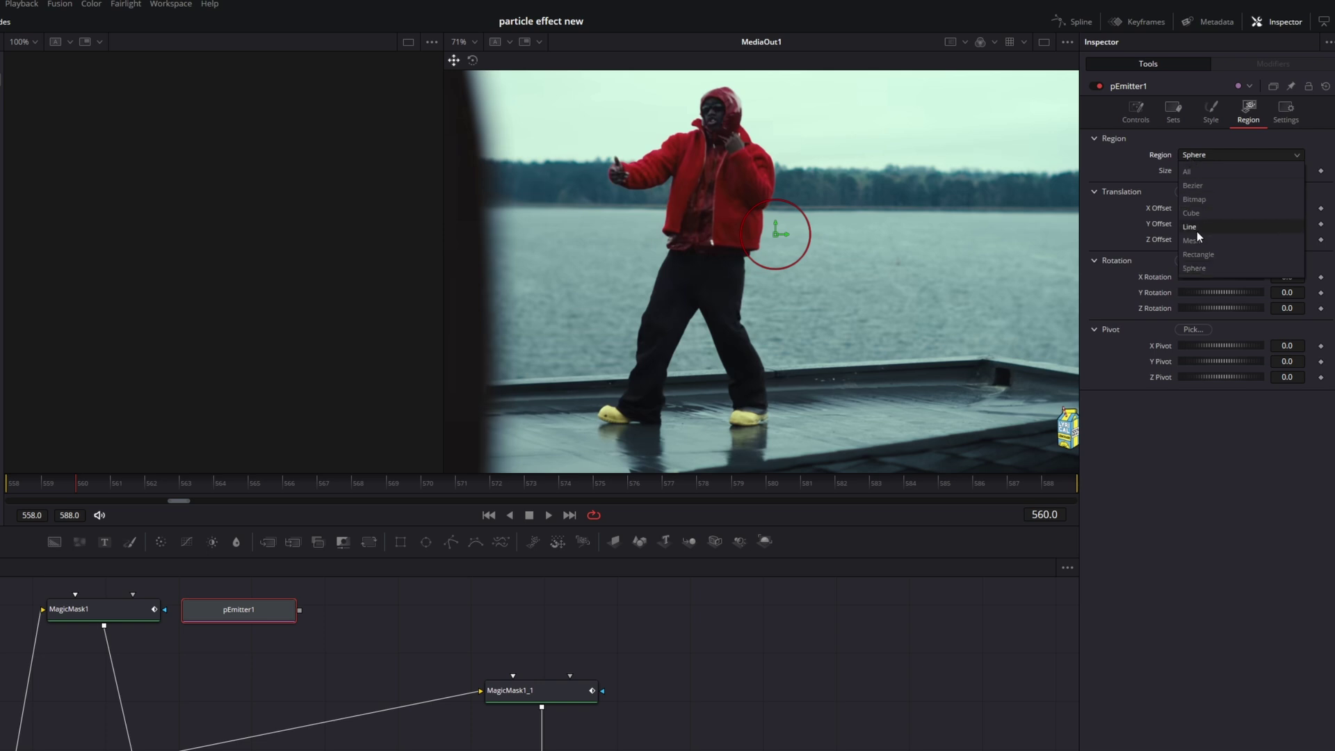
click(1201, 201)
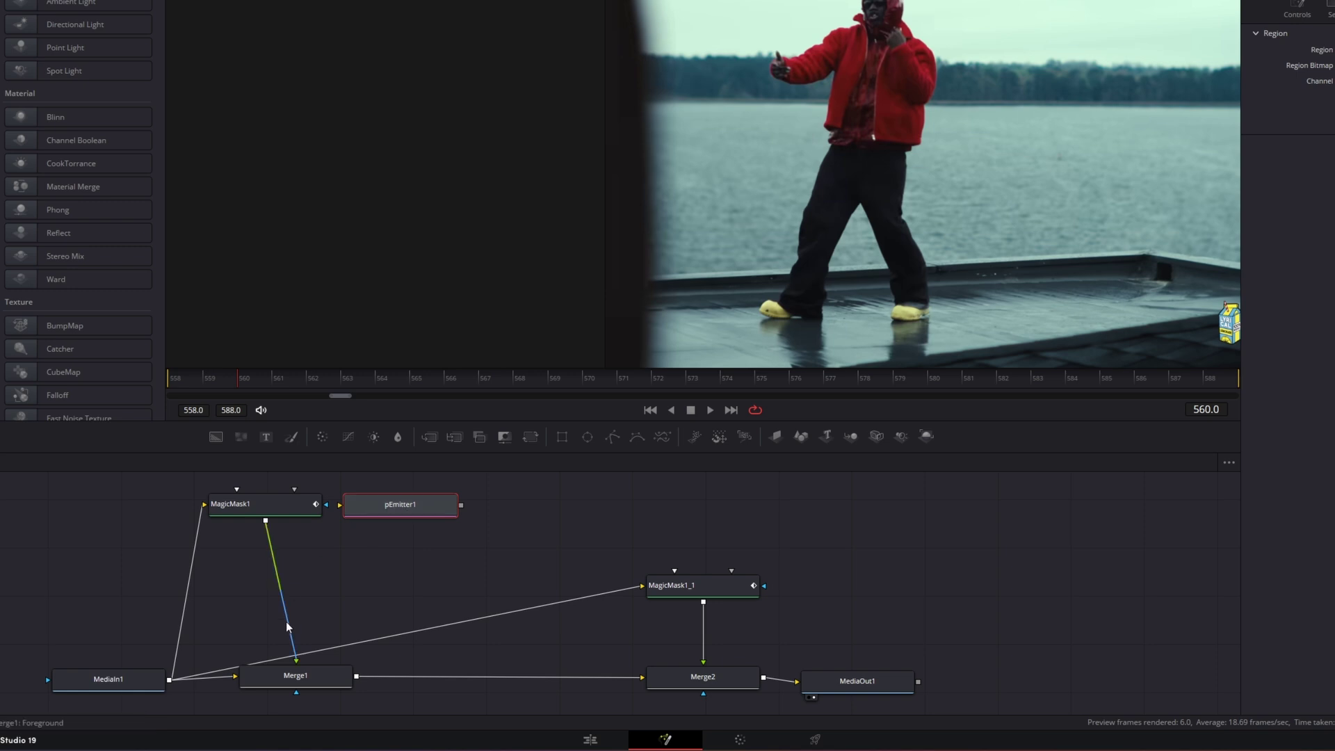
drag(296, 654, 303, 628)
drag(325, 505, 375, 508)
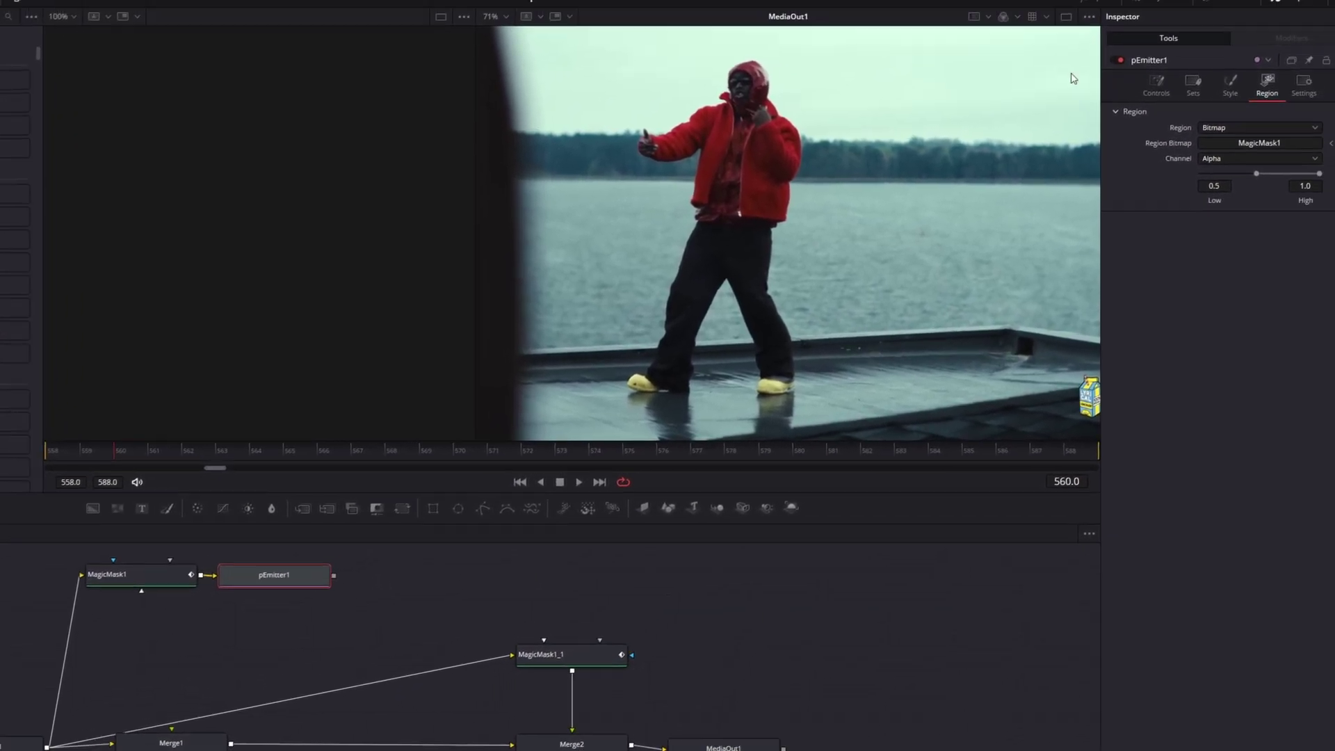
Set pEmitter1's particle Number to 500 and Lifespan to 20
click(1127, 108)
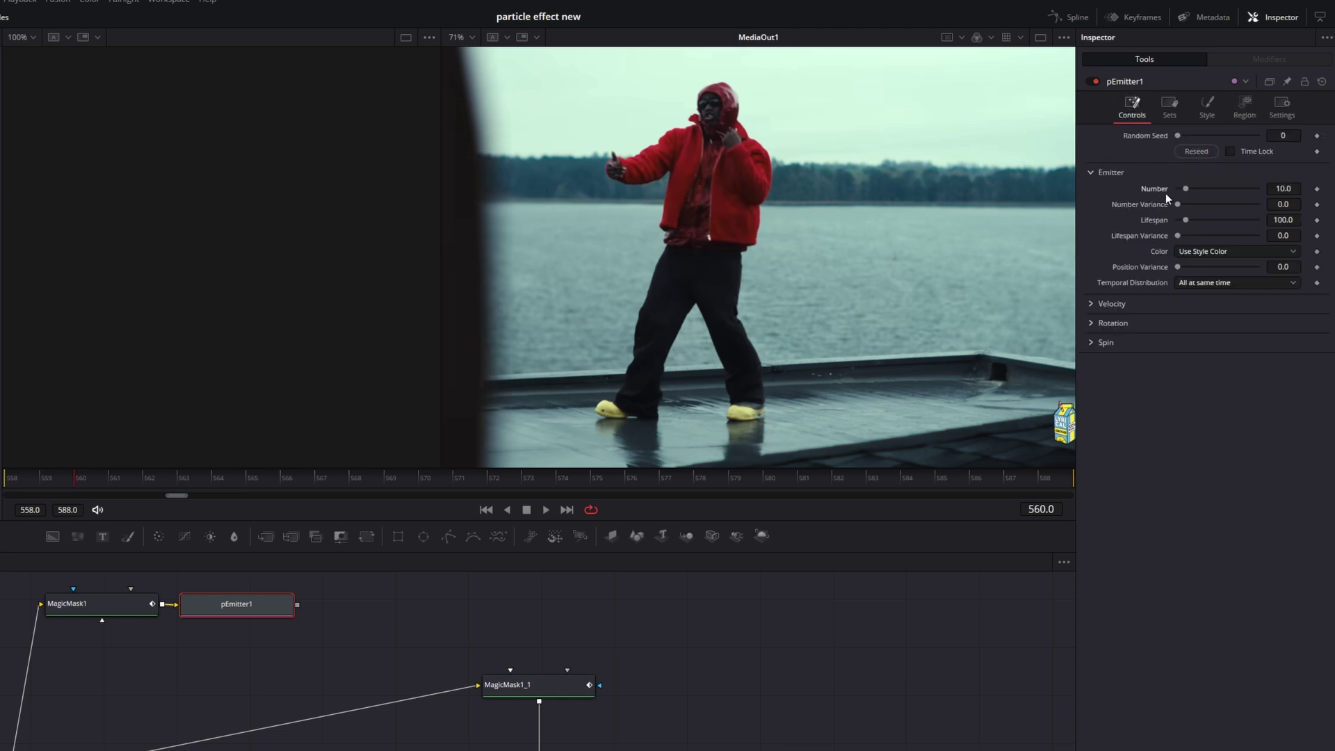
click(1287, 188)
text(5)
key(Return)
double_click(1281, 220)
text(0)
key(Return)
text(20)
key(Return)
Colour particles with Use Color from Region and set the Velocity to 0.07
click(1188, 252)
click(1188, 281)
click(1091, 305)
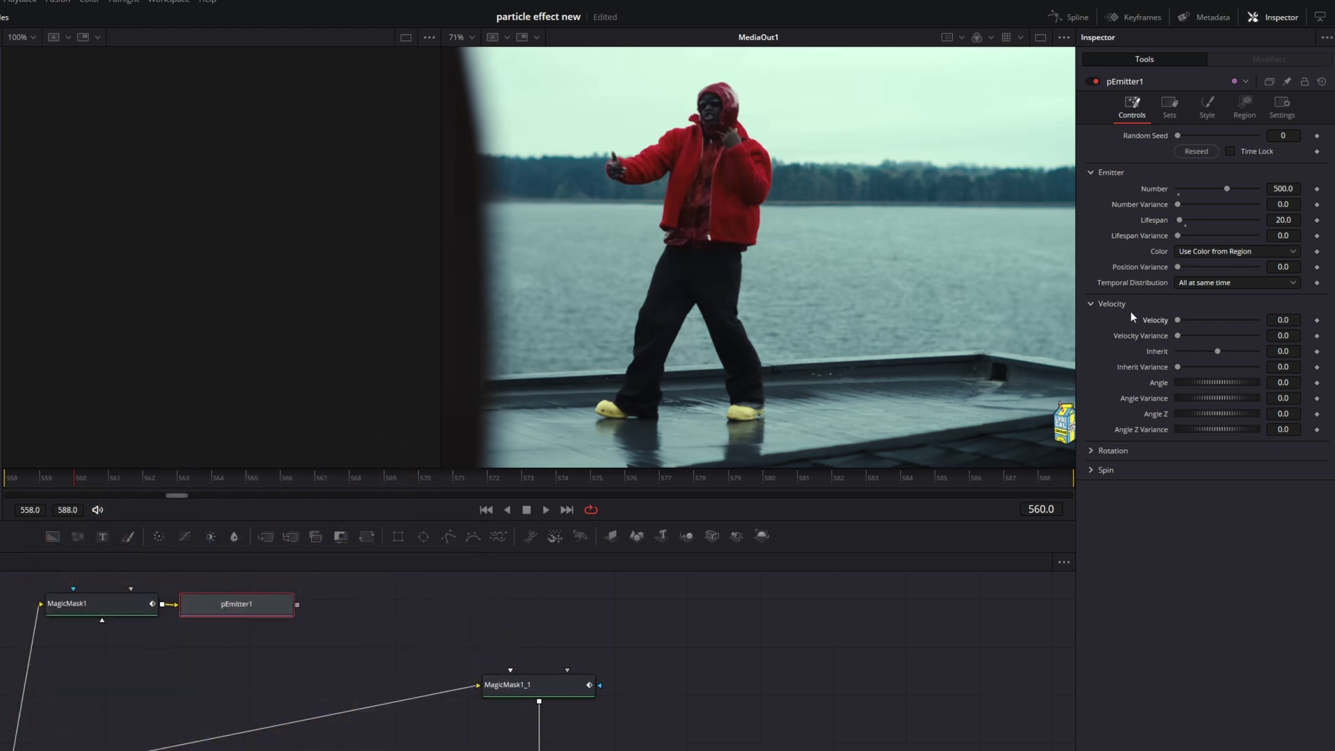
click(1275, 321)
text(0.022)
key(Return)
Change pEmitter1's particle Style to Blob
click(1206, 111)
click(1183, 153)
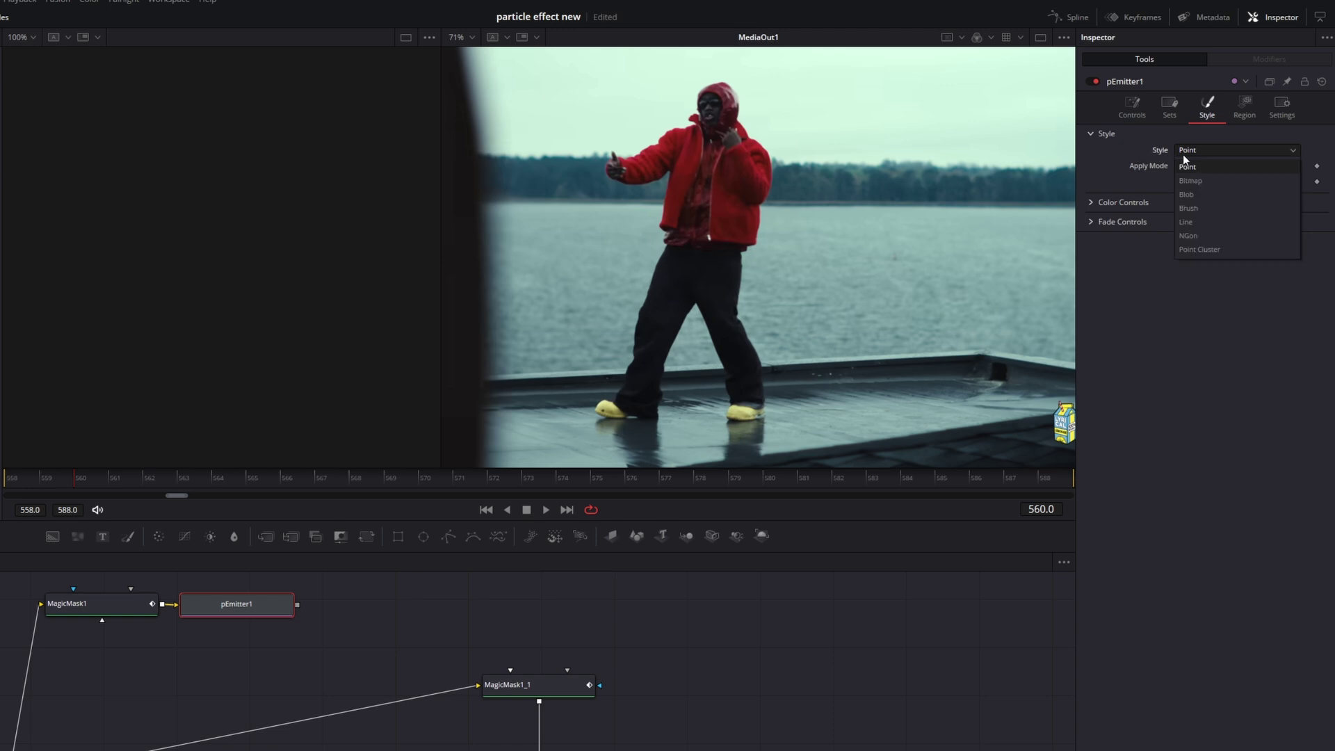
click(1186, 194)
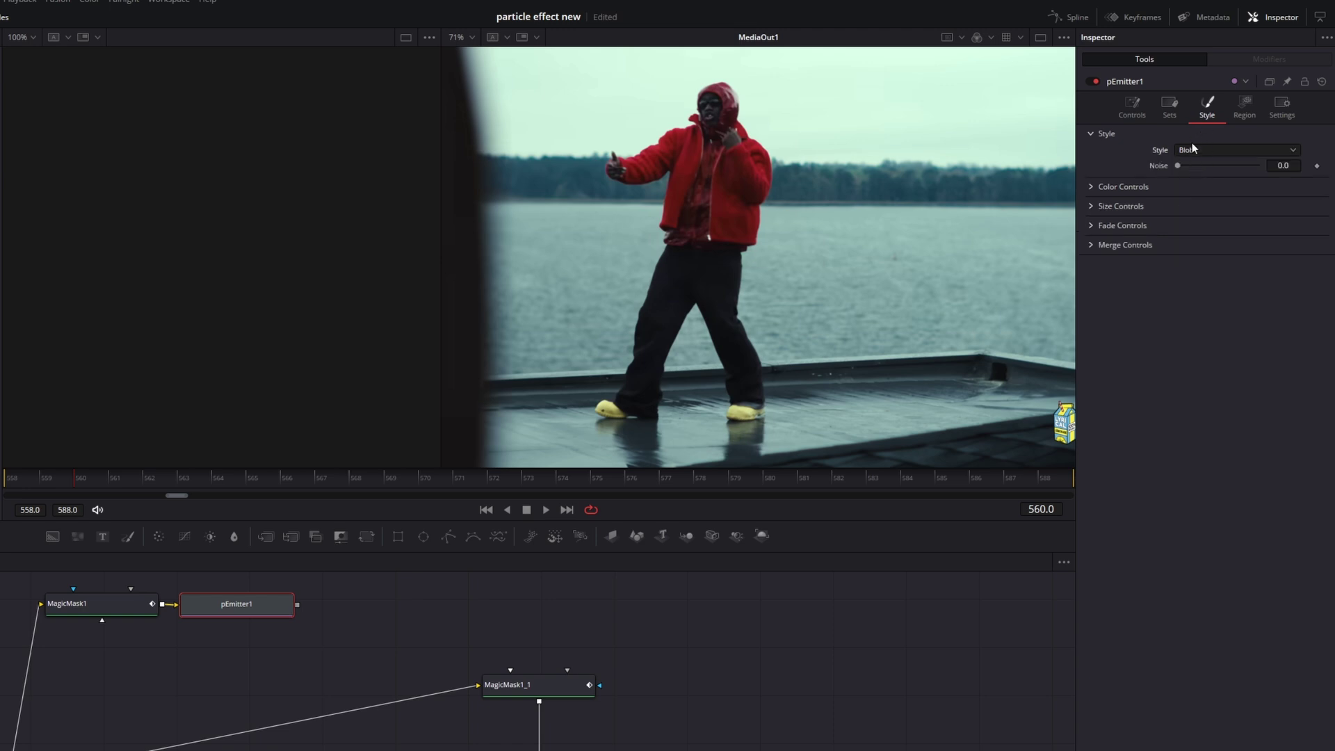
Set particle Size 0.2992, Size Variance 0.0237, and lower Size Over Life to zero
click(1090, 207)
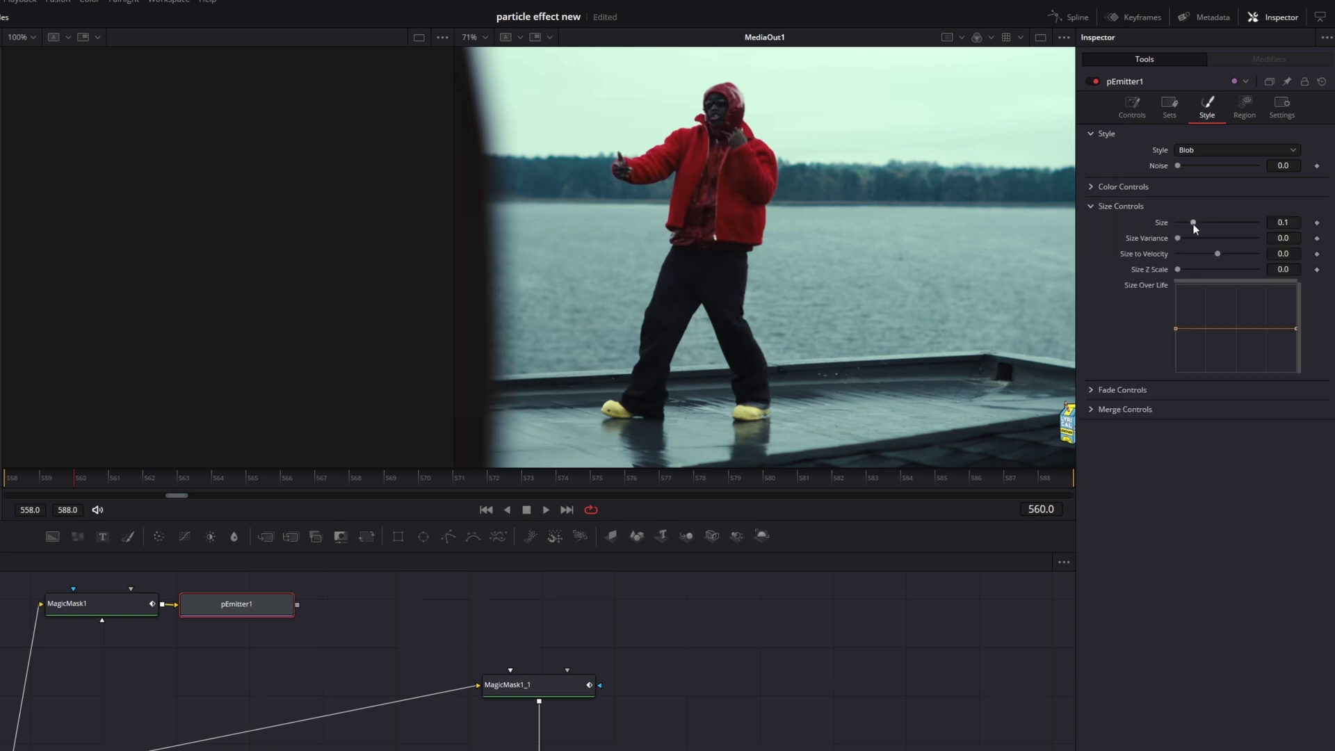
drag(1193, 222, 1225, 223)
click(1277, 238)
text(0.0037)
drag(1283, 238, 1285, 224)
drag(1295, 329, 1296, 378)
Save the project and add a pTurbulence1 node after pEmitter1
key(ctrl+s)
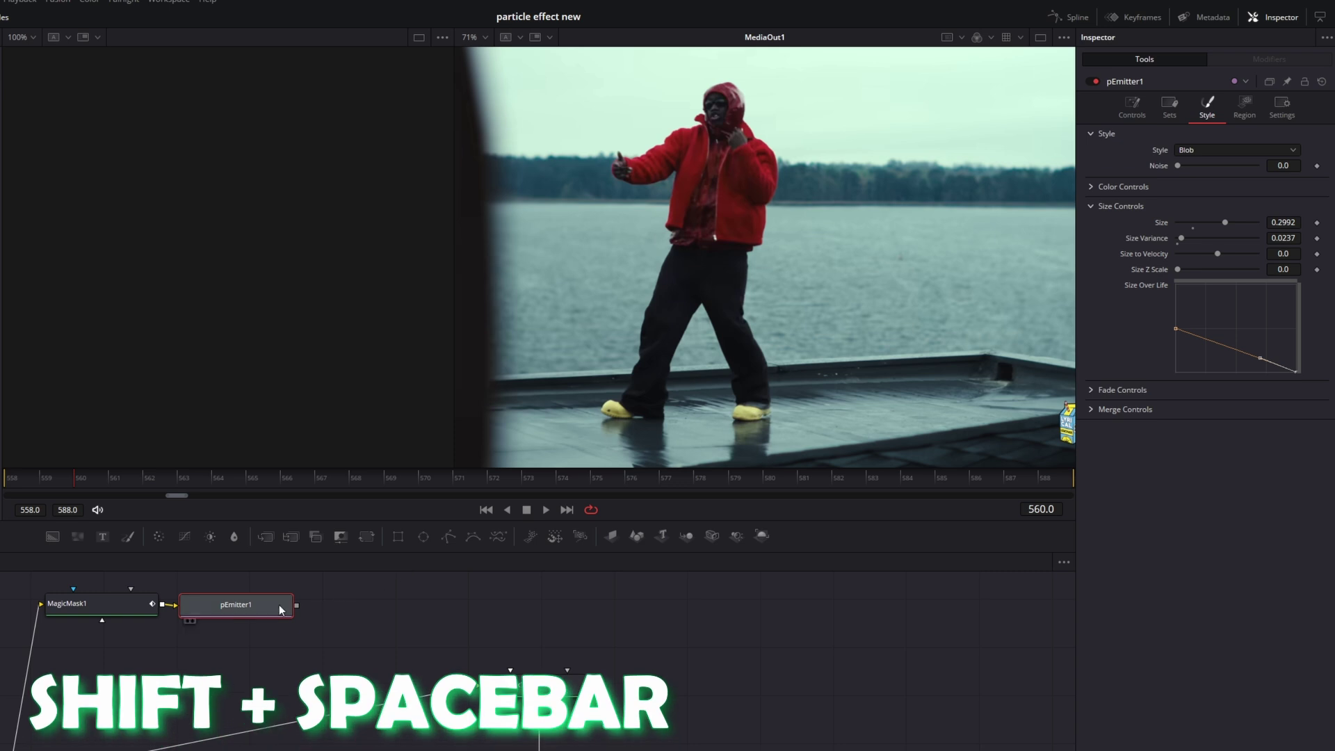
key(shift+space)
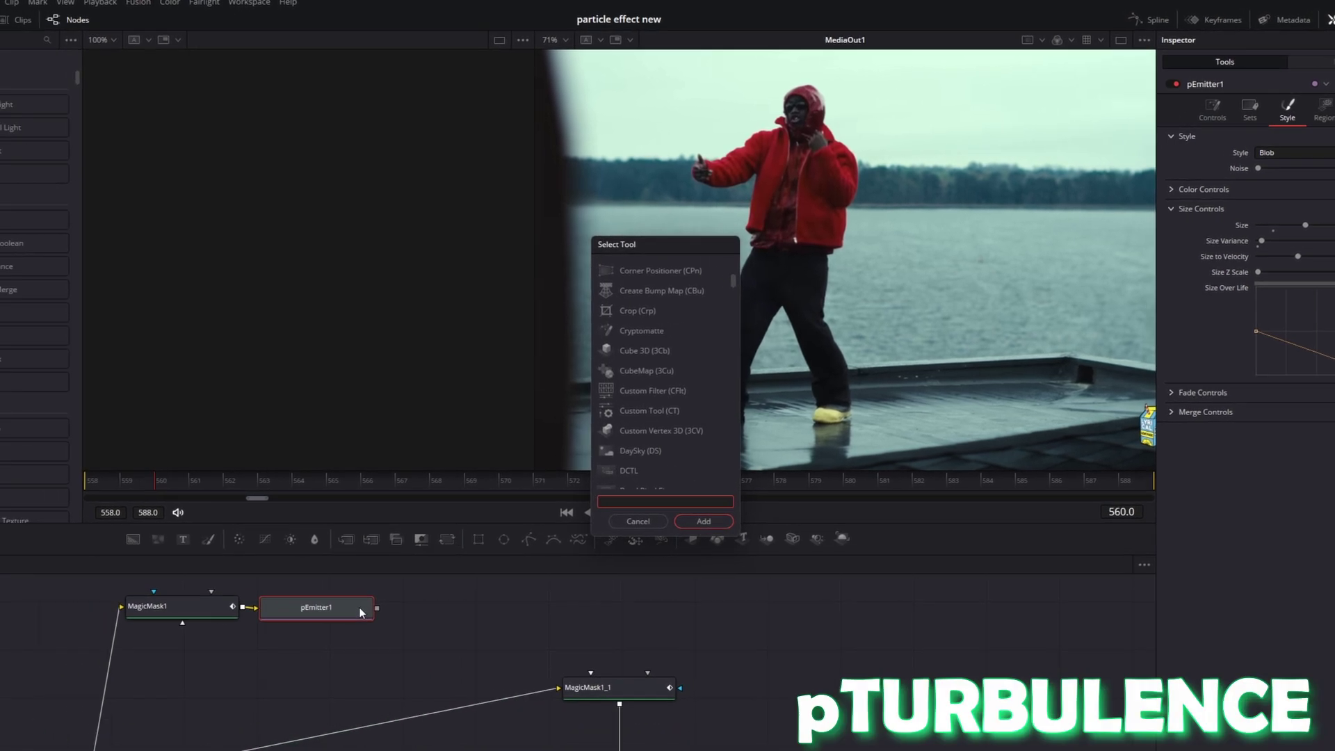
text(pTurbulence)
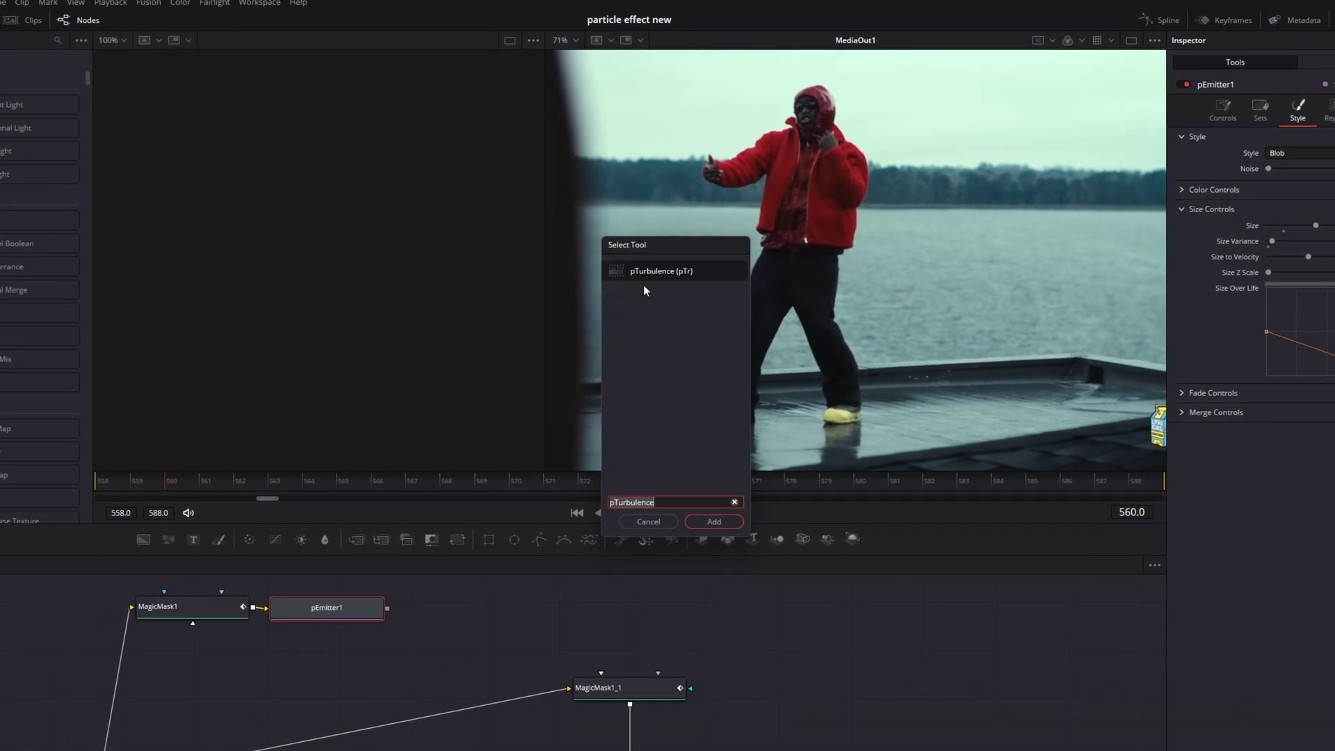
key(Return)
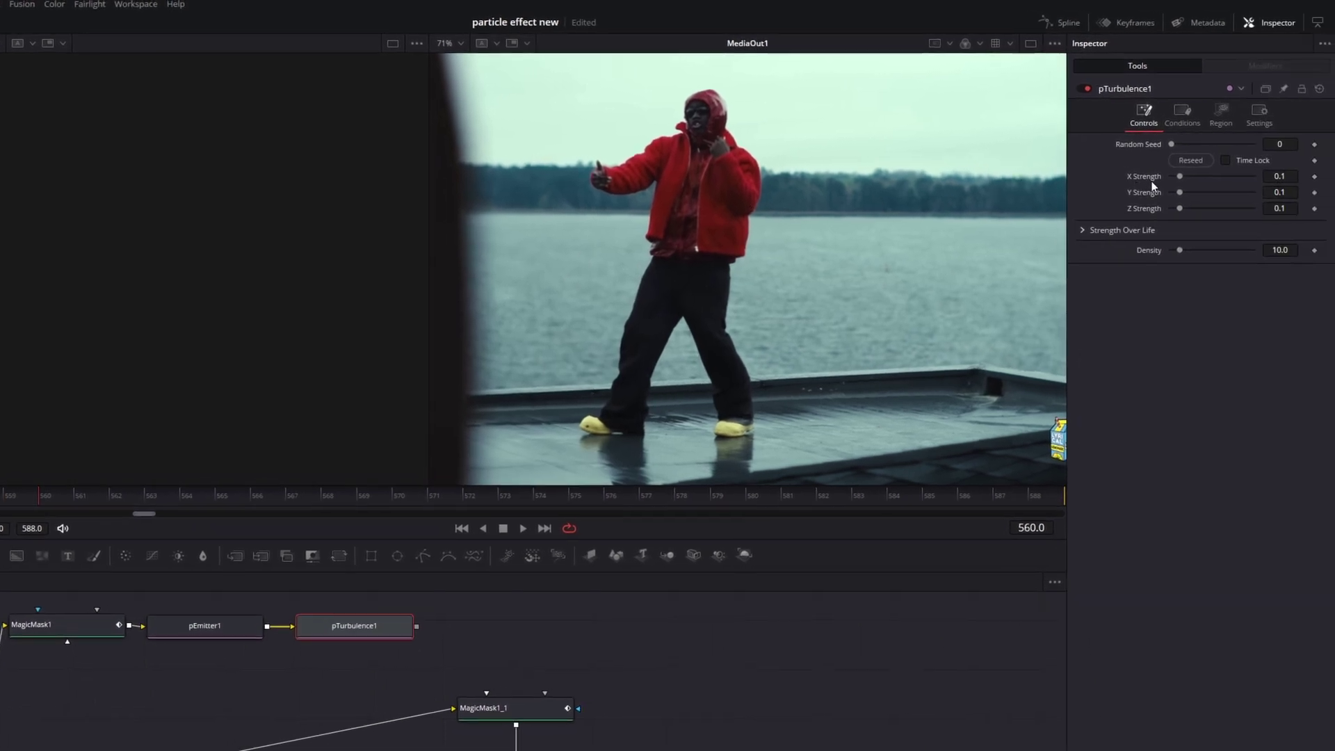
Set pTurbulence1's X and Y Strength to 0.3 and Density to 70
click(1277, 179)
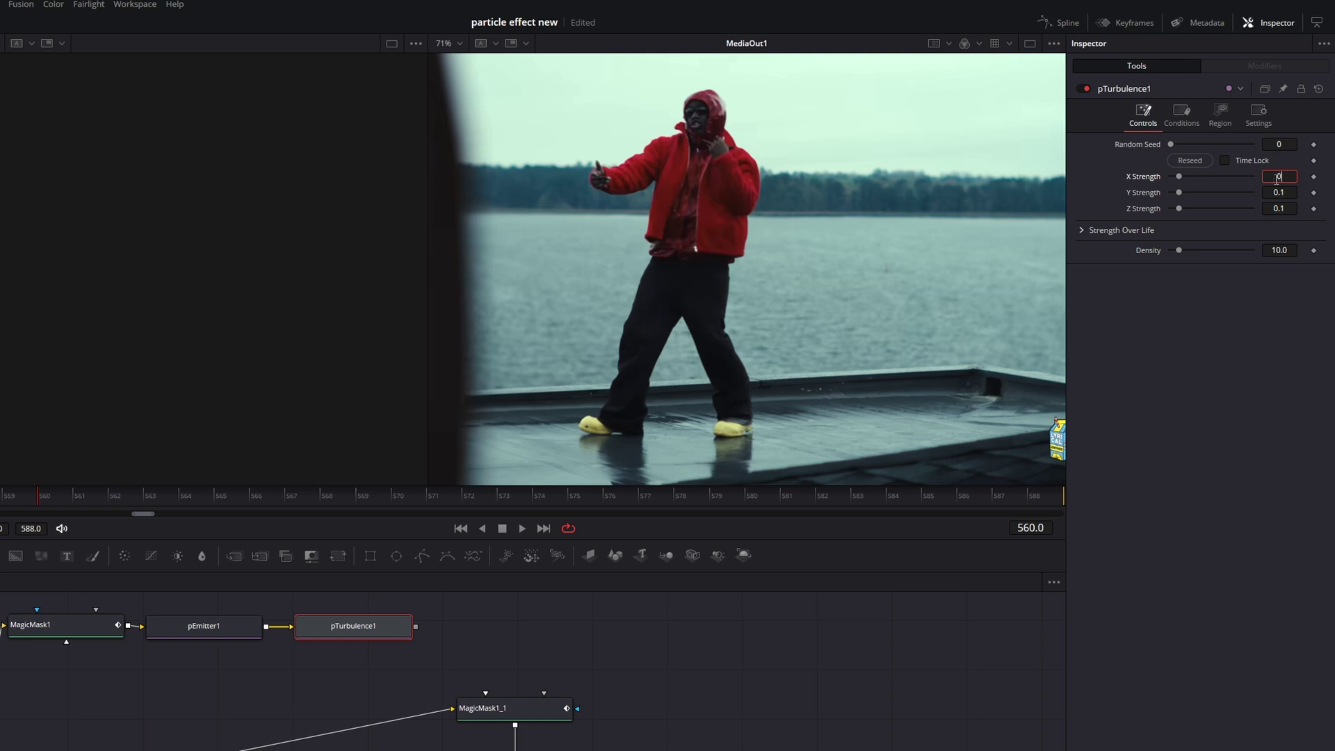
key(Tab)
text(0.3)
key(Return)
click(1278, 251)
text(70)
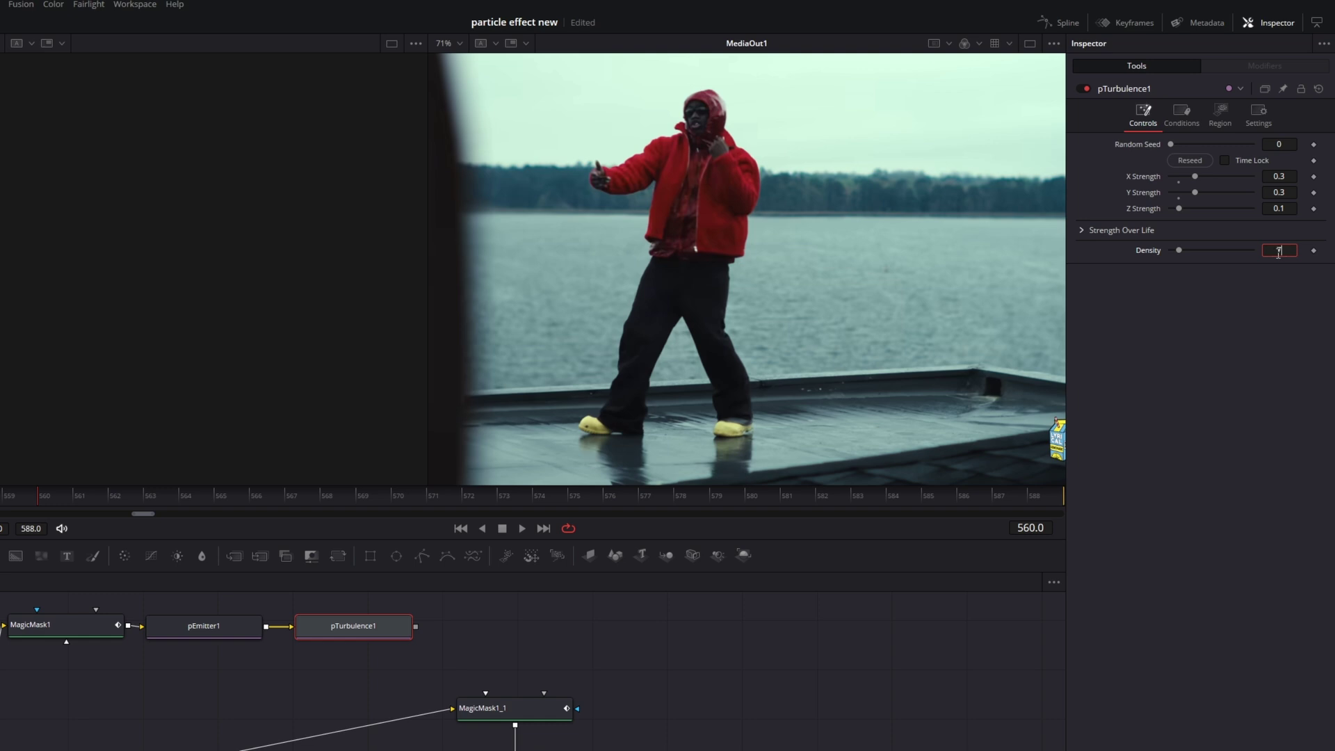
key(Return)
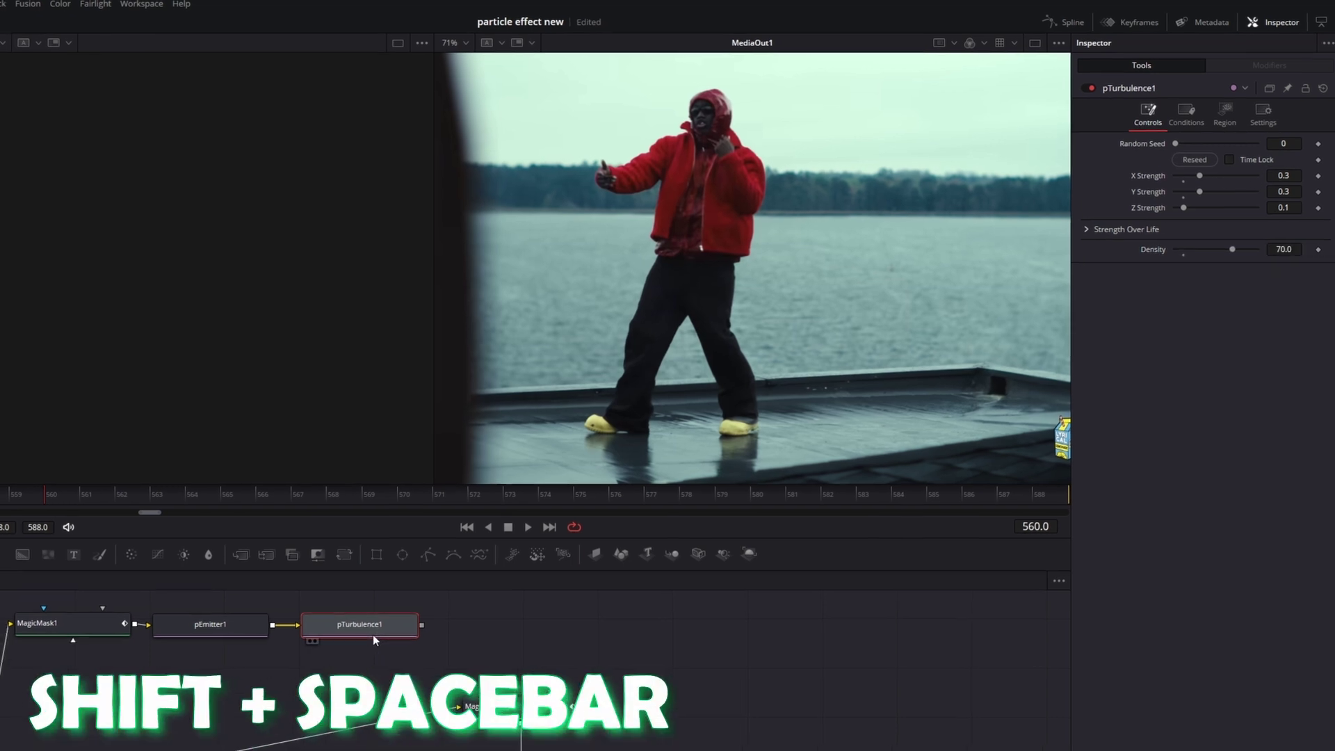
Add a pRender1 node via the tool search and set its Output Mode to 2D
key(shift+space)
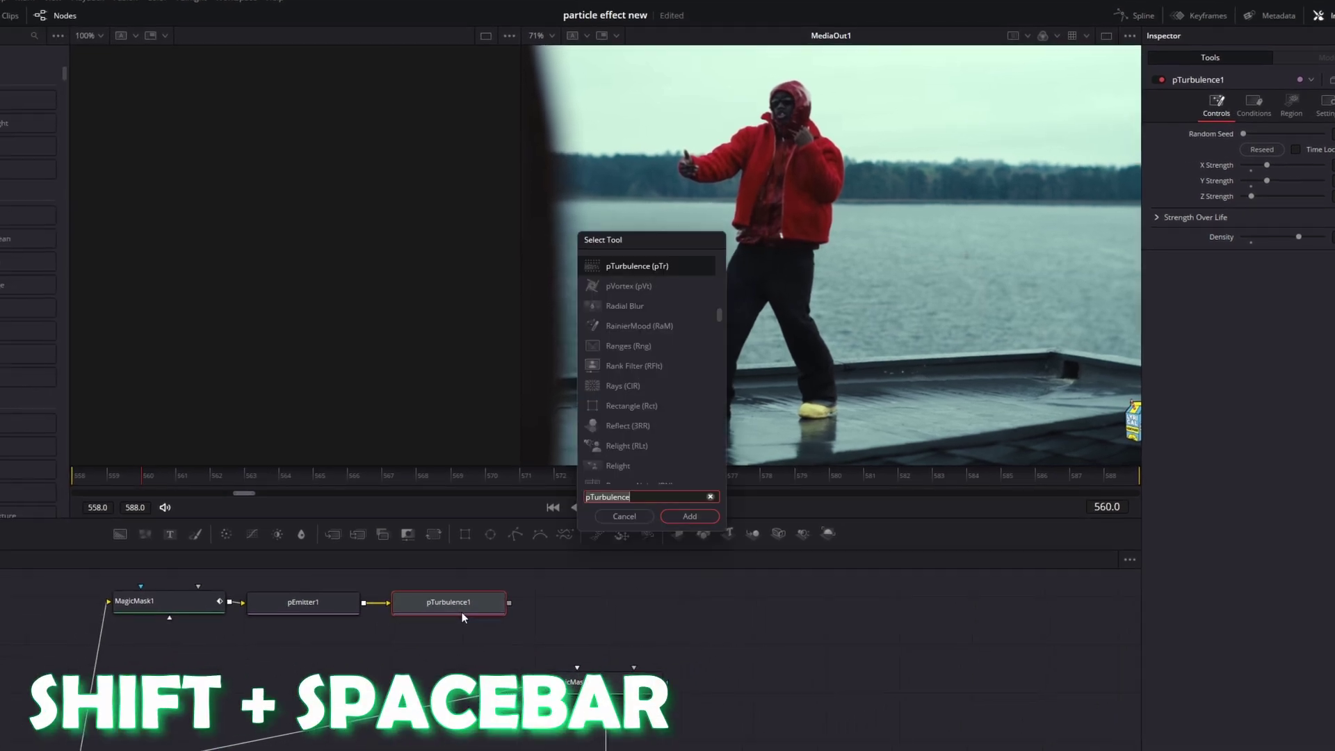
text(p)
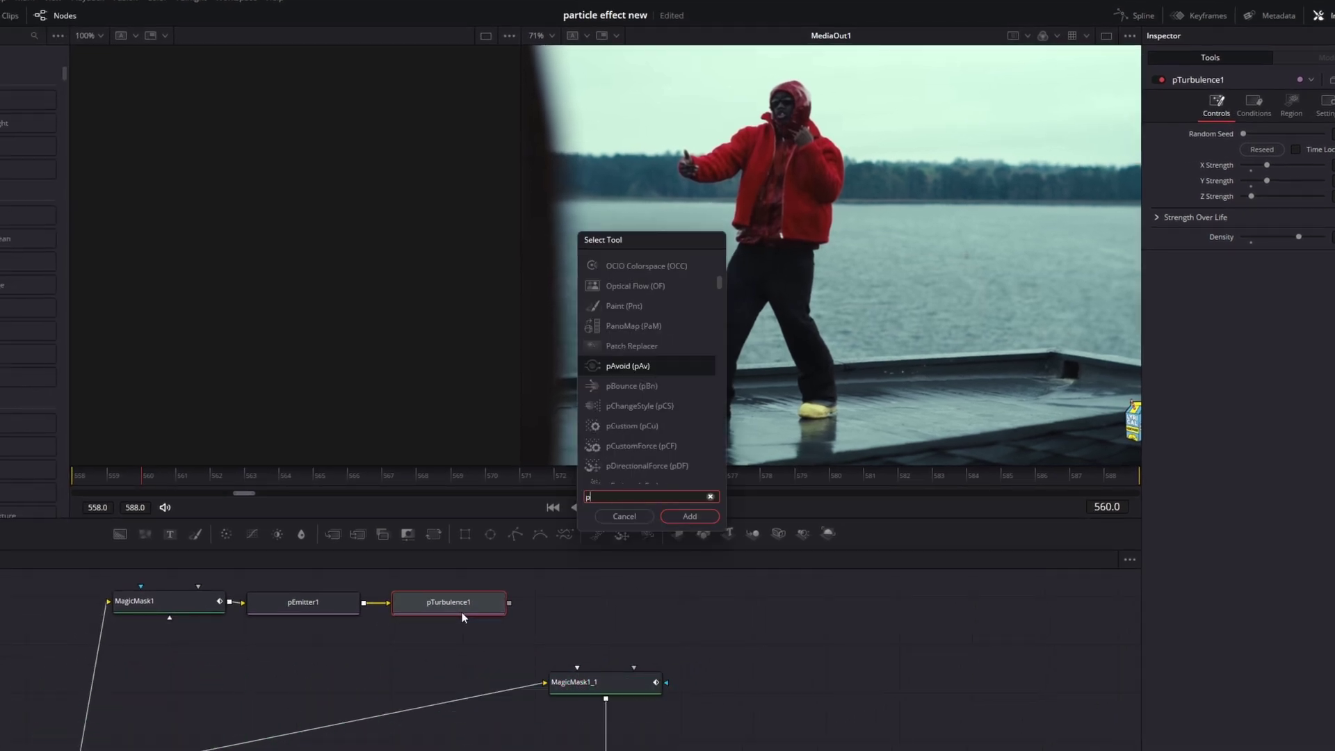
text(Render)
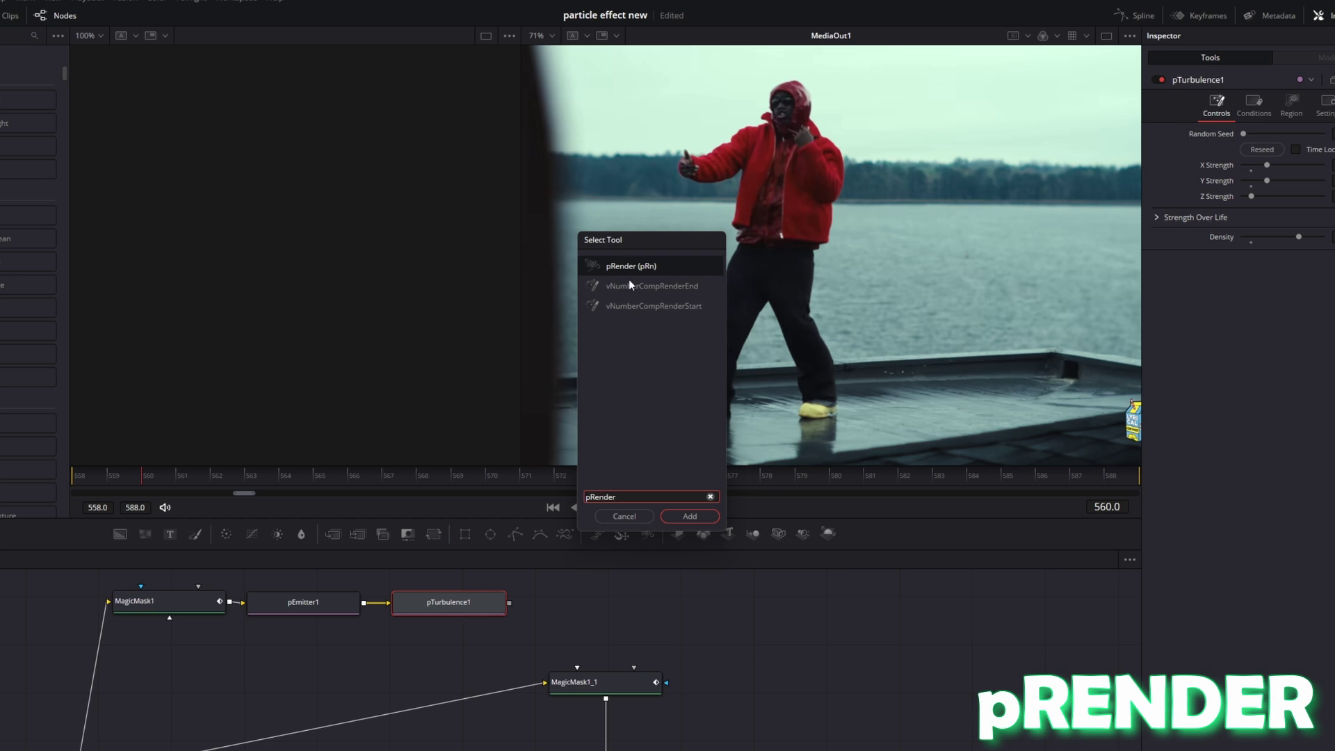
click(689, 514)
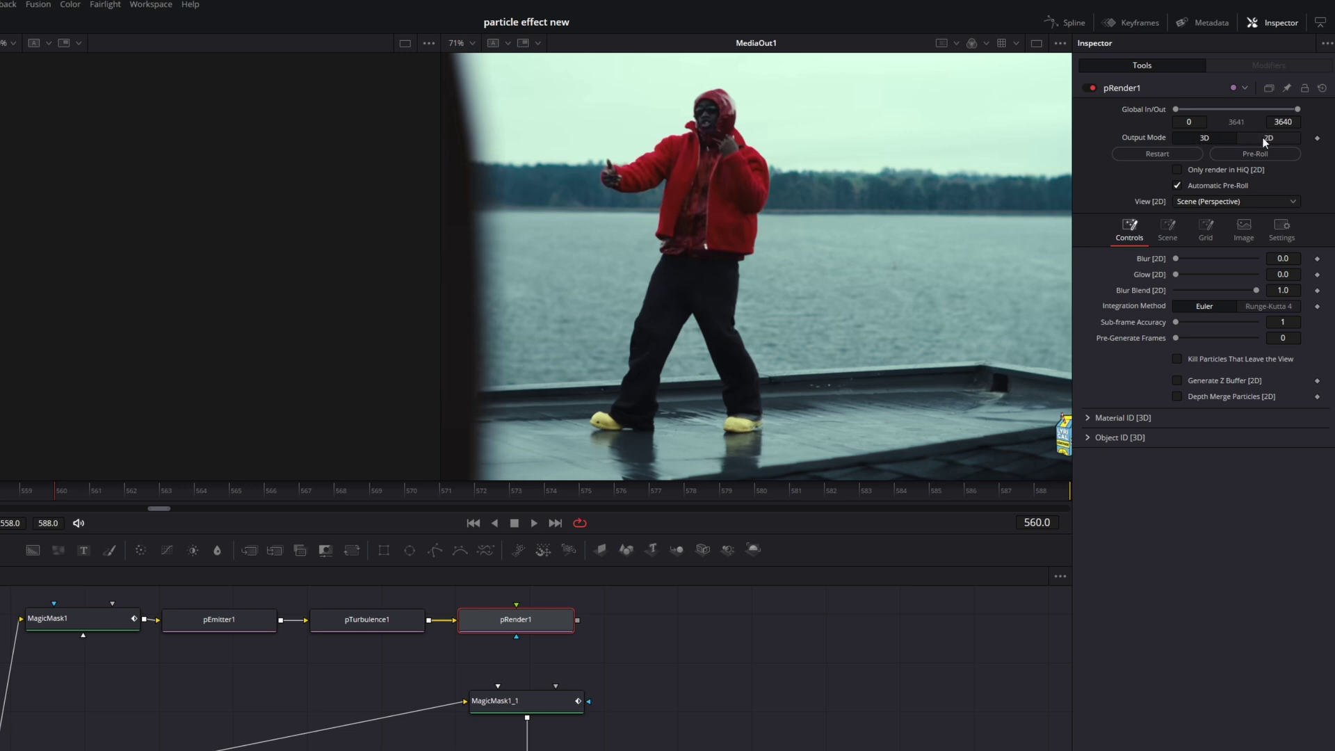
click(1262, 136)
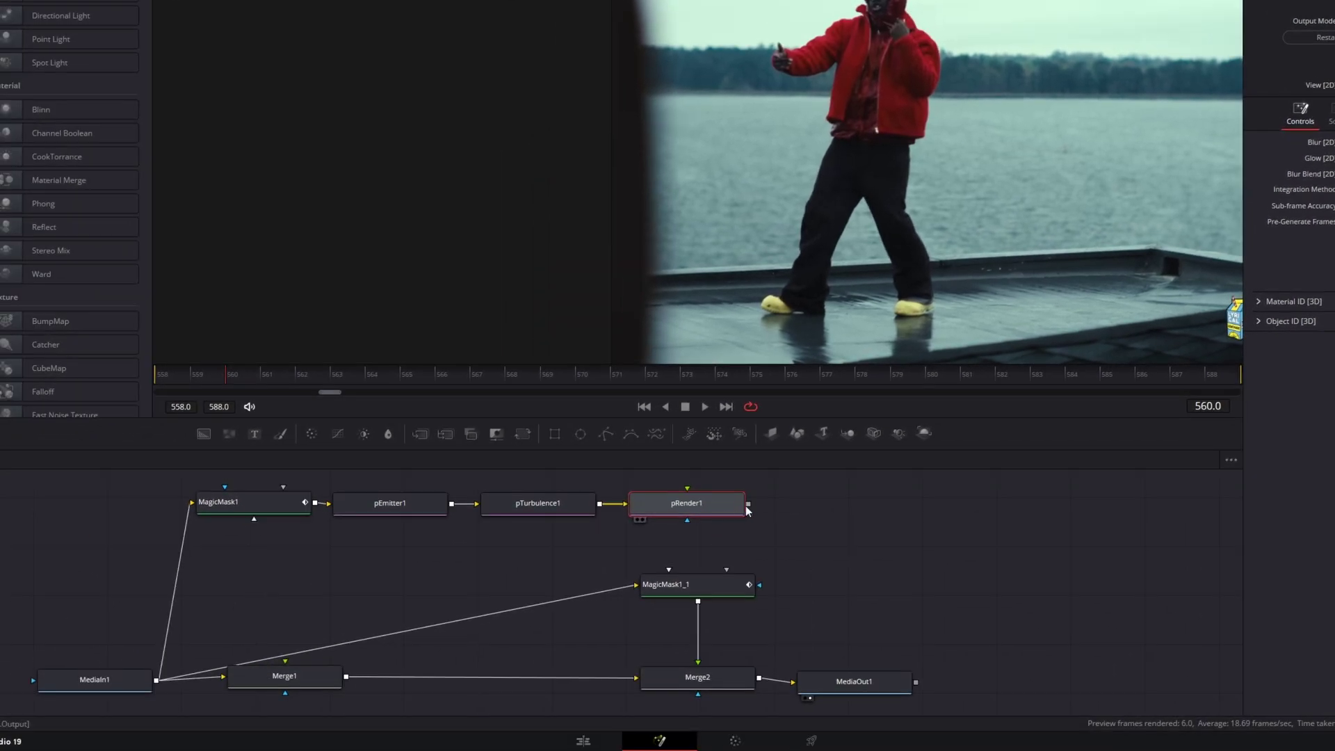
Connect pRender1's output to Merge1 and scrub to frame 571 to preview the particles
drag(748, 504, 274, 681)
drag(209, 374, 611, 375)
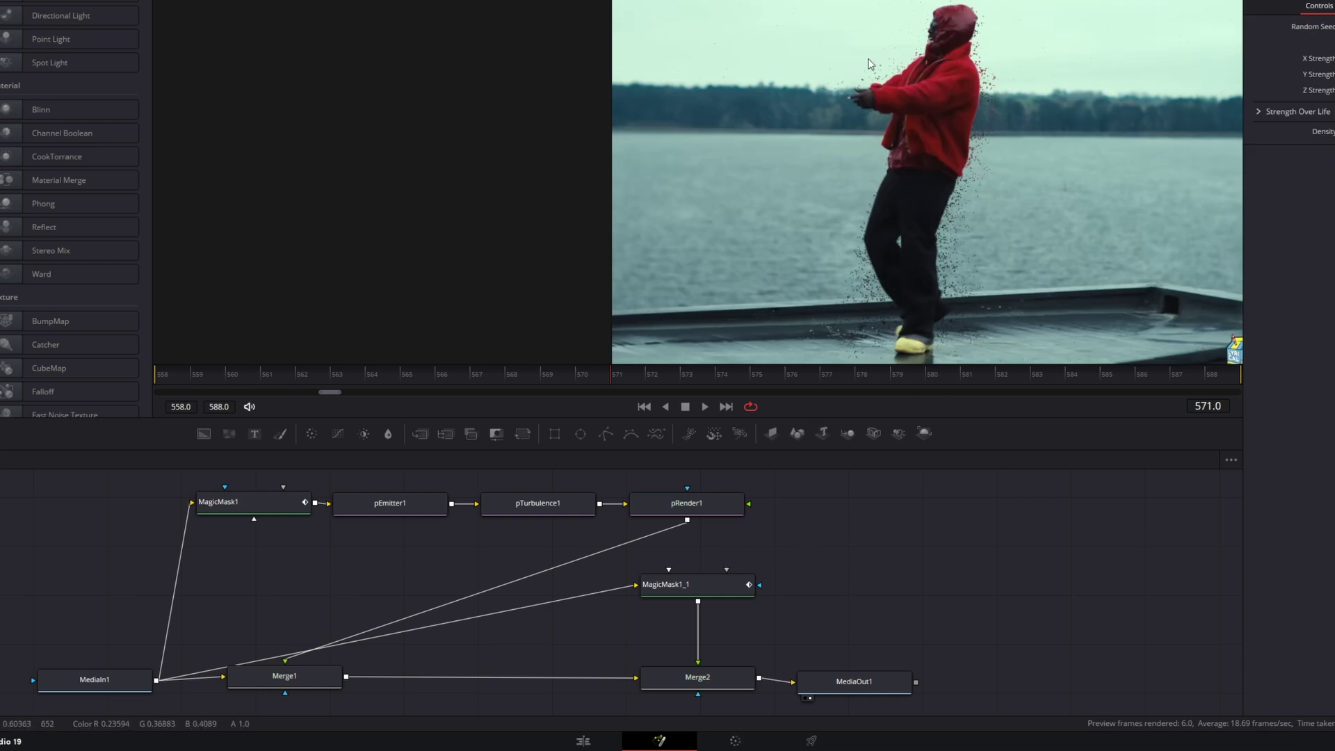
Insert a pDirectionalForce node after pTurbulence1 and play back briefly to preview the particles
click(539, 501)
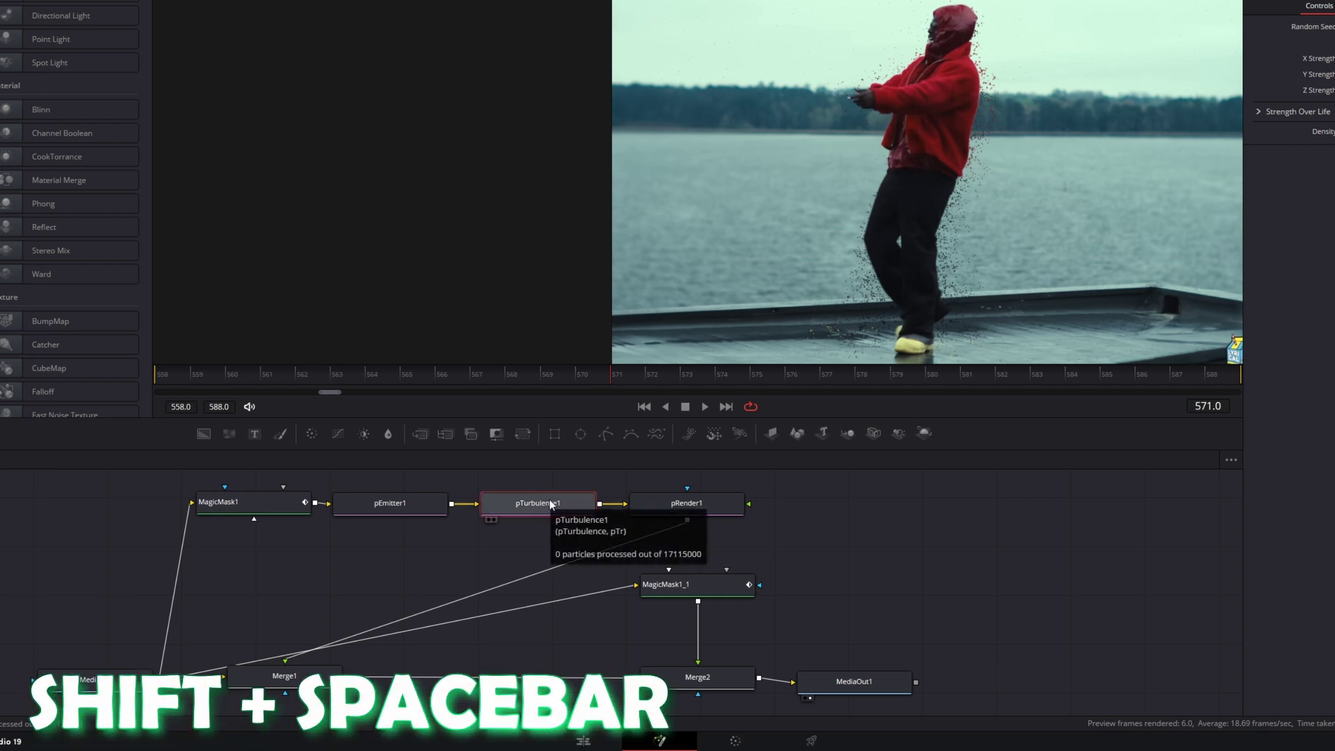
key(shift+space)
text(pRender)
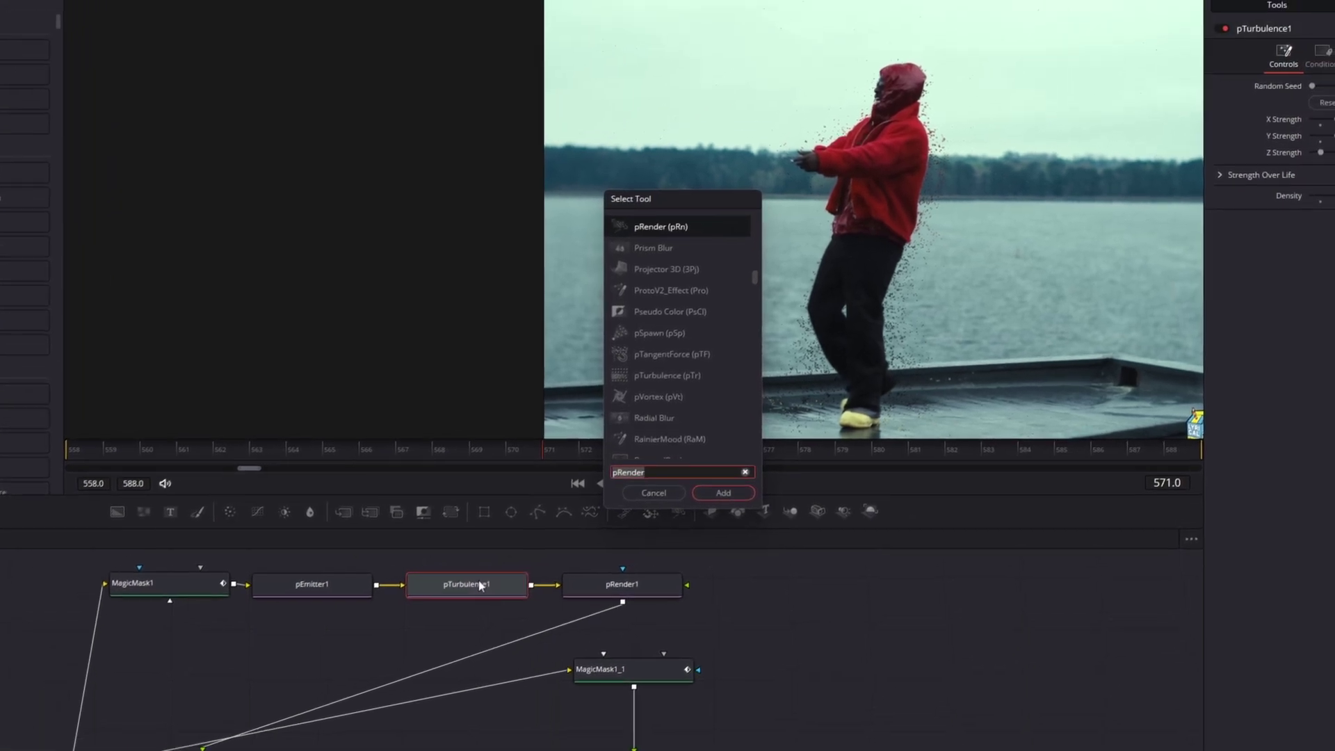
text(pDirectionalForce)
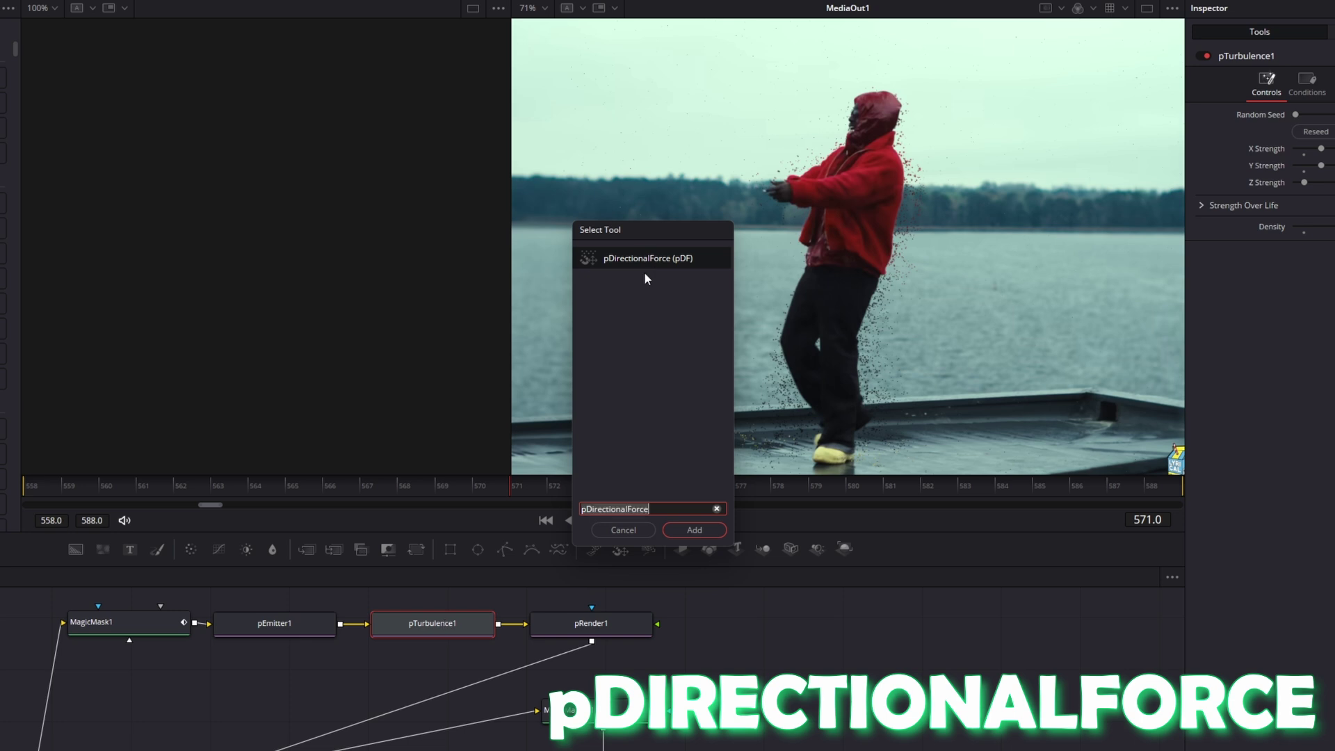
click(693, 530)
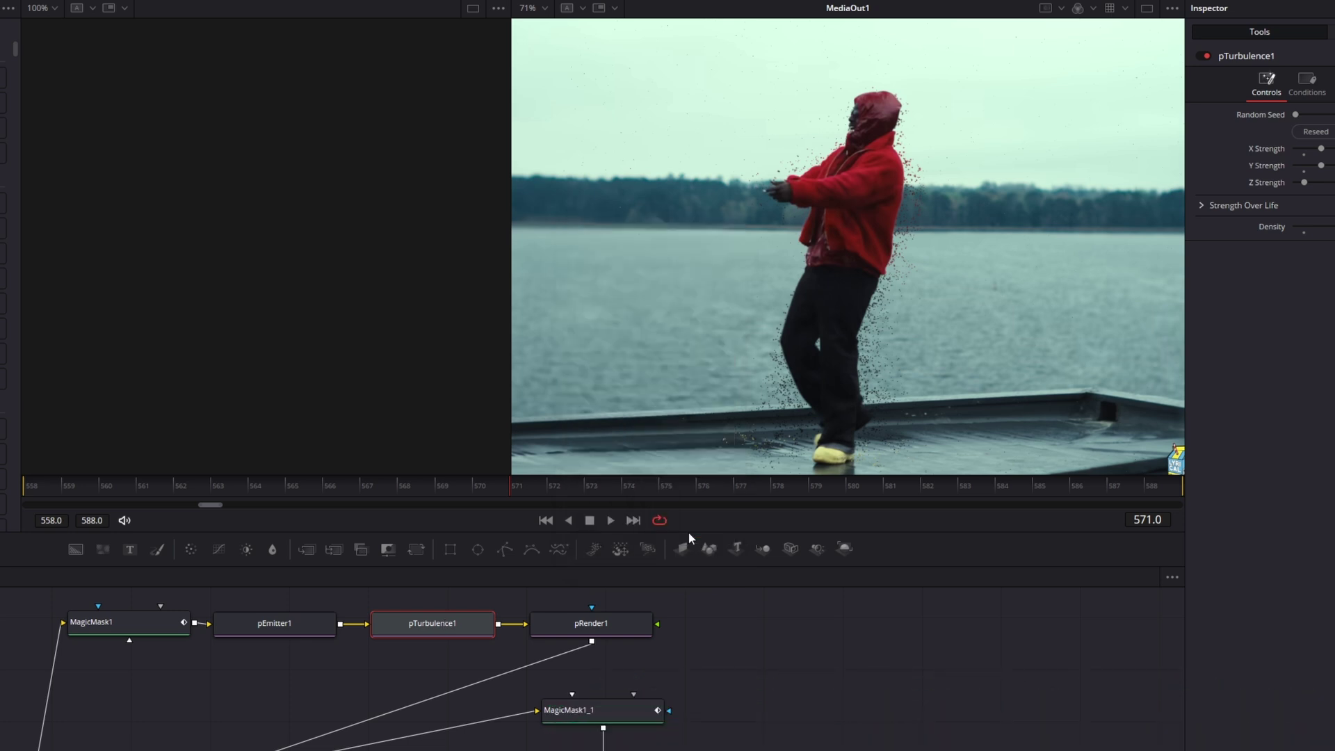
key(space)
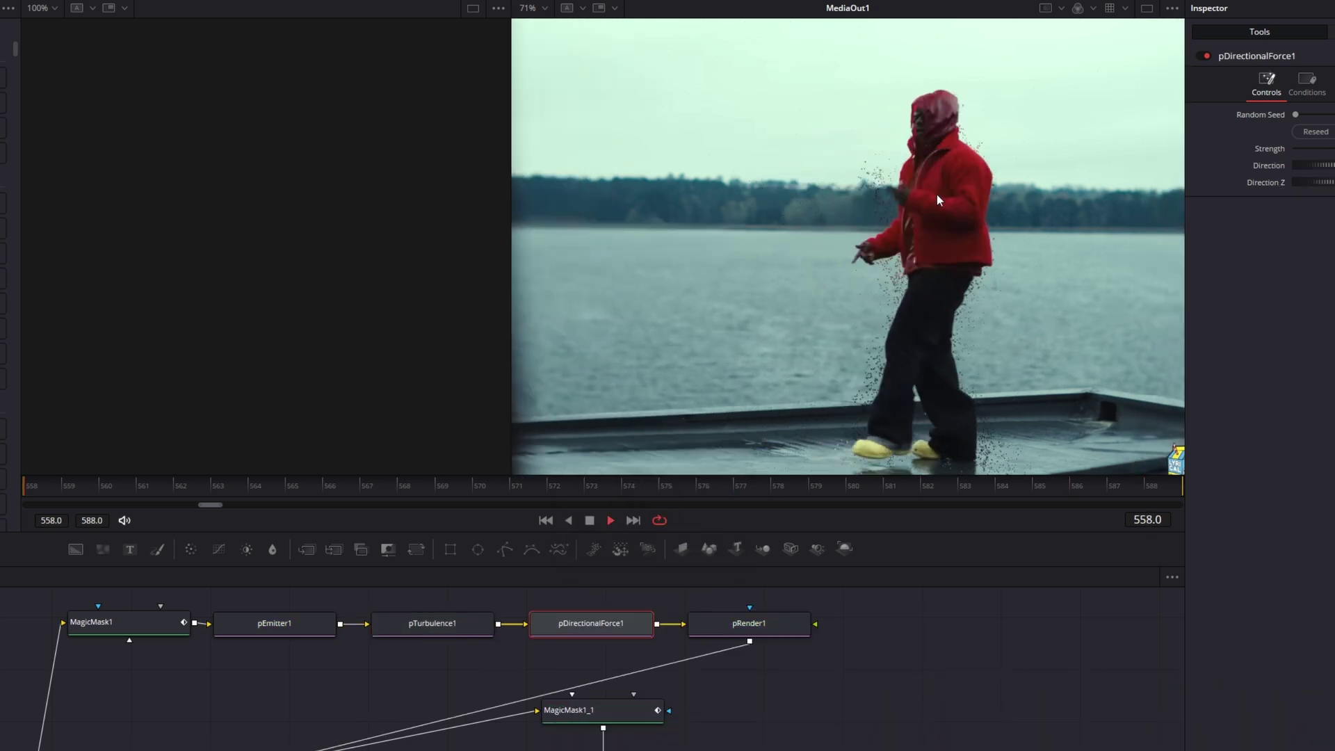
key(space)
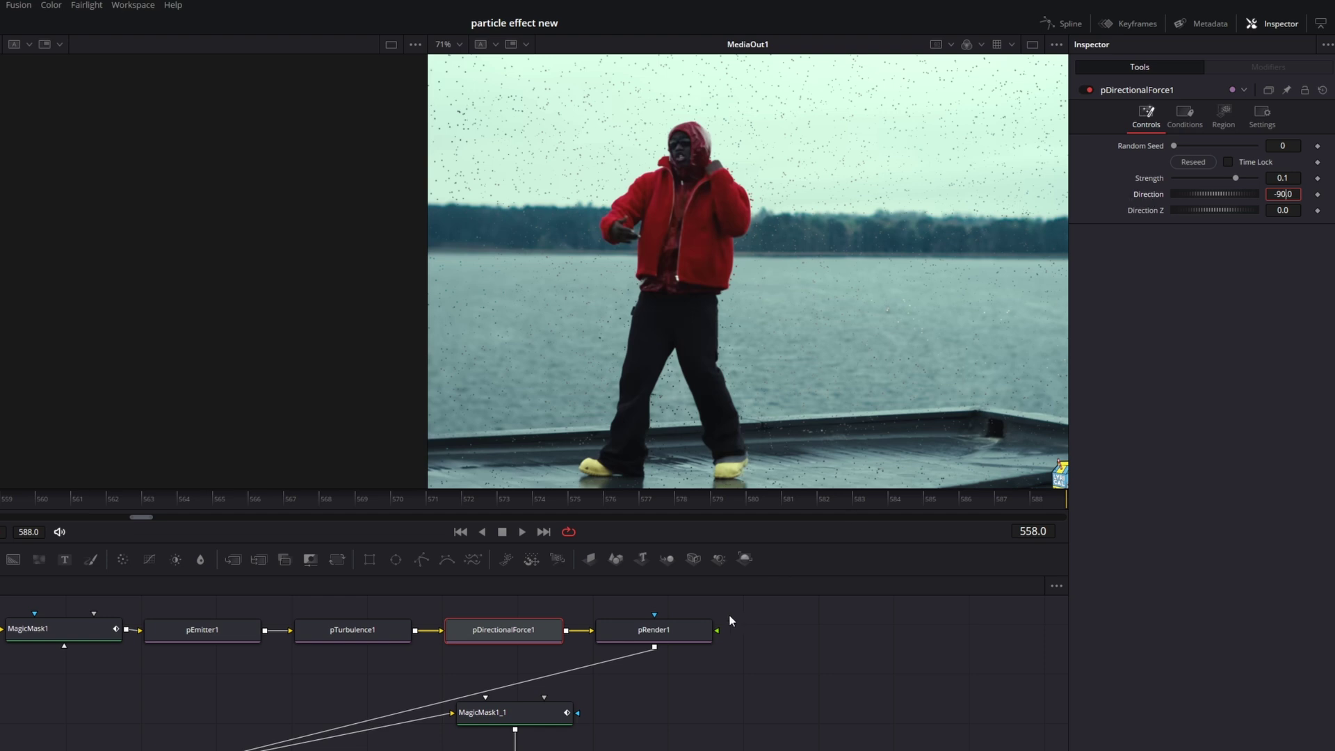
Add a Soft Glow node after pRender1 using the 'softg' tool search
click(653, 632)
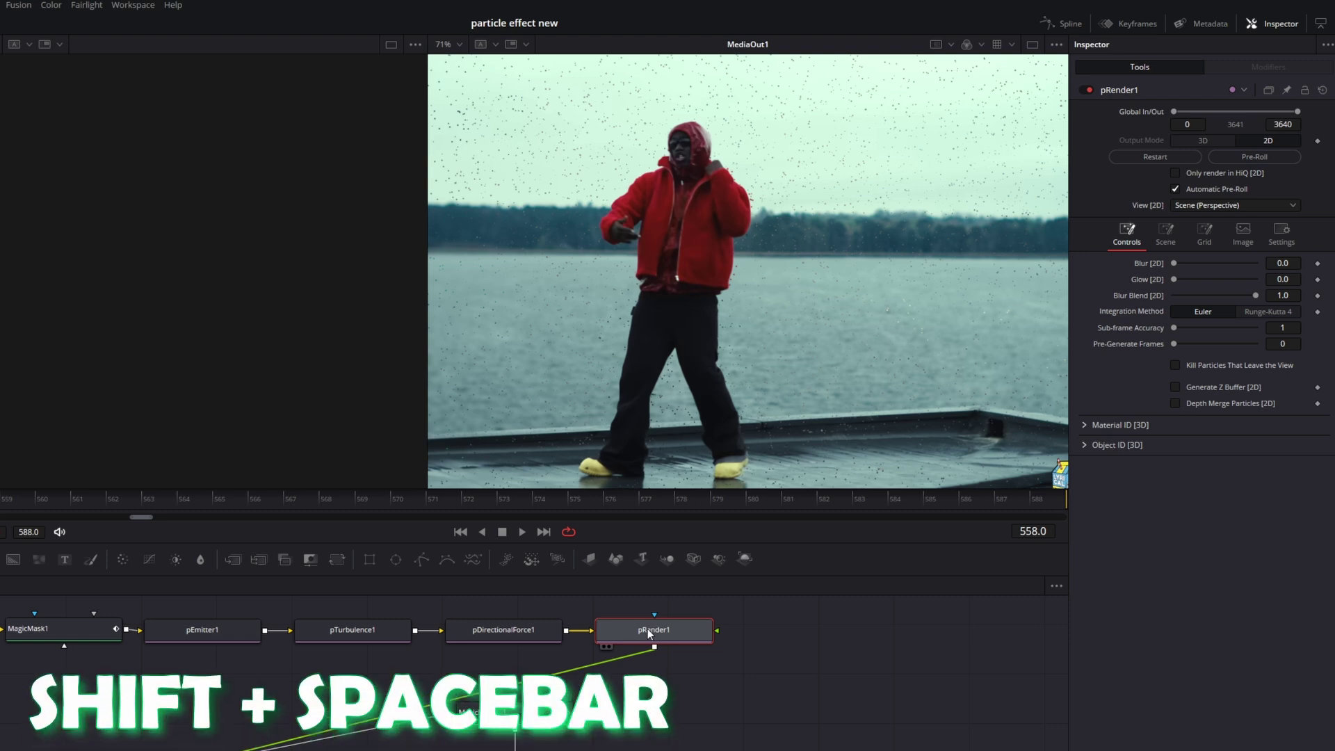
key(shift+space)
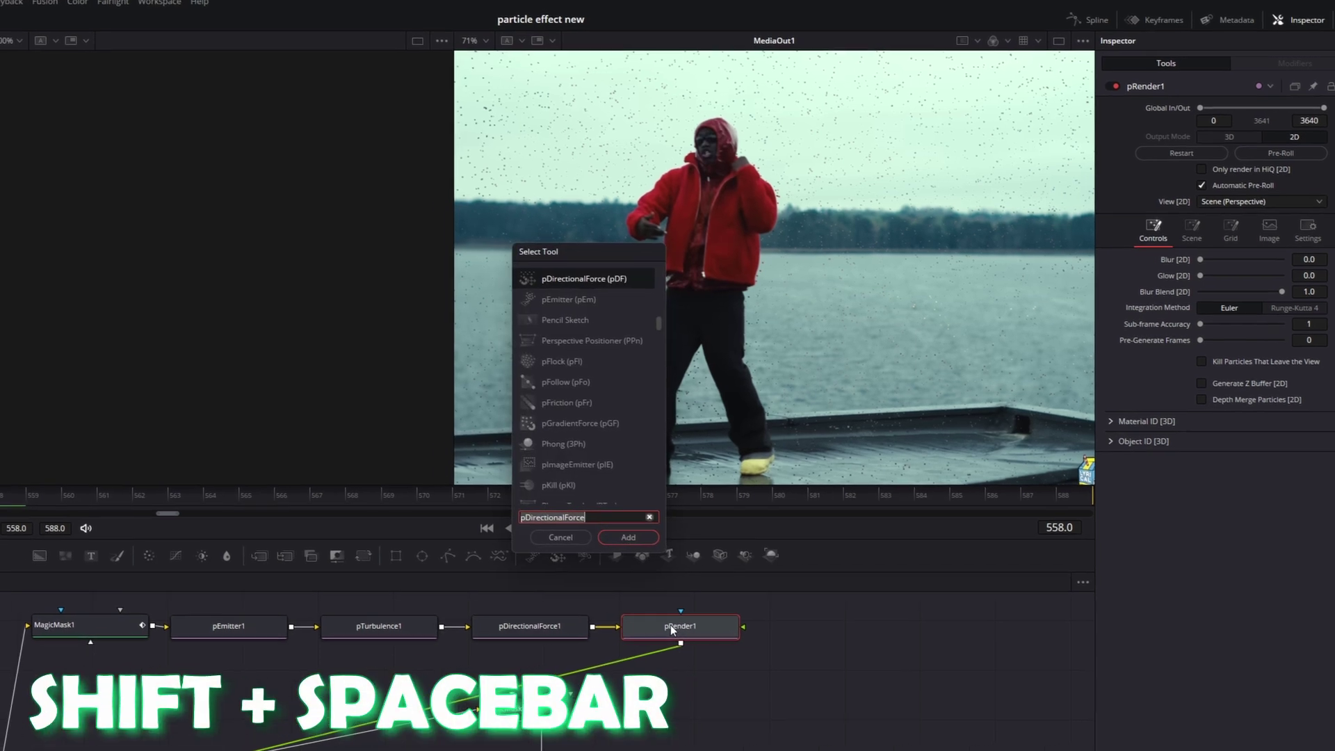
text(softg)
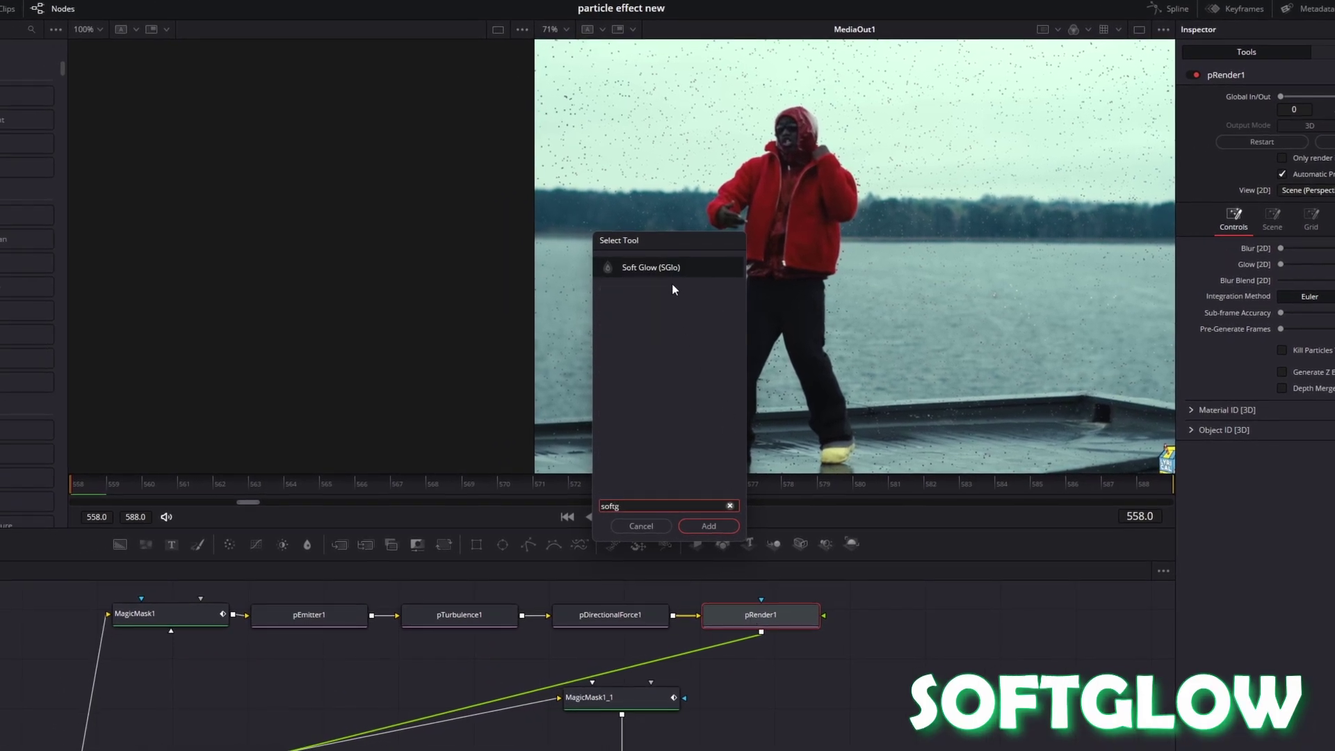
click(708, 523)
click(451, 487)
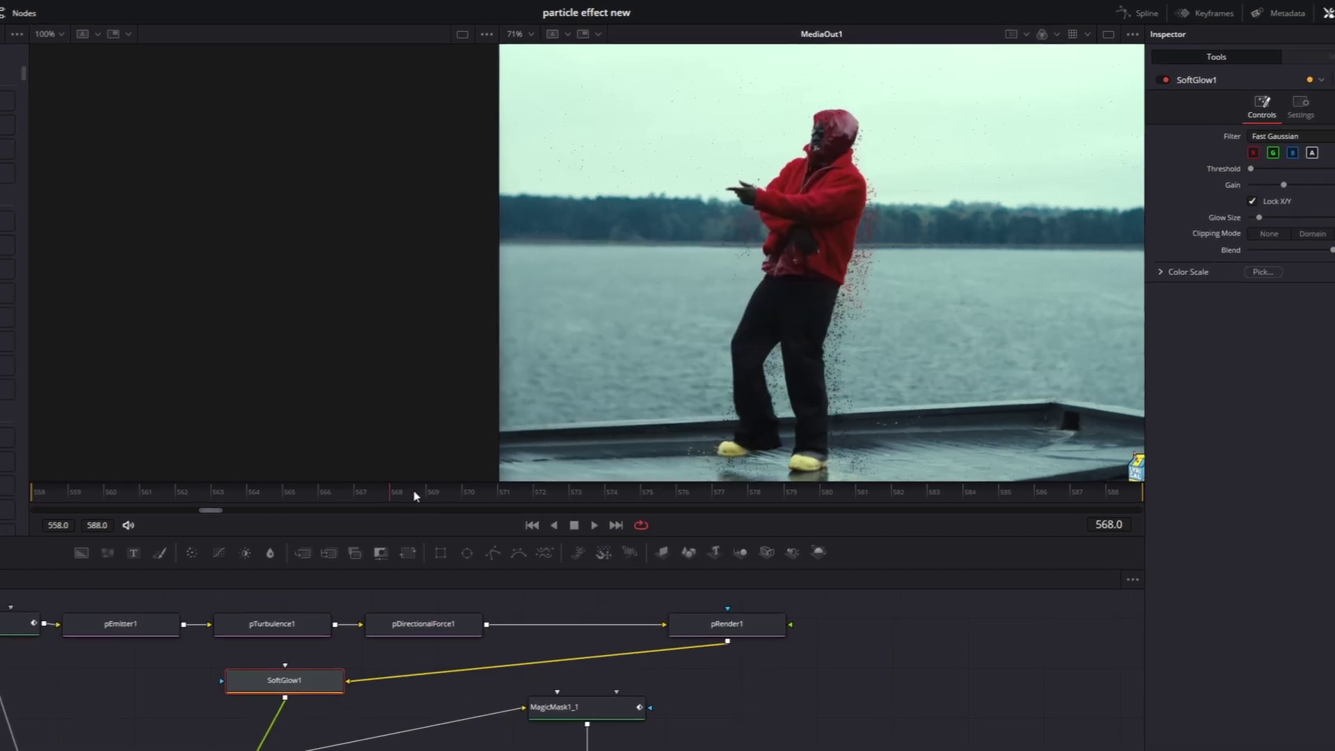
Set the Soft Glow gain to 2.598 and reduce the glow size to about 1.6
drag(1283, 185, 1287, 185)
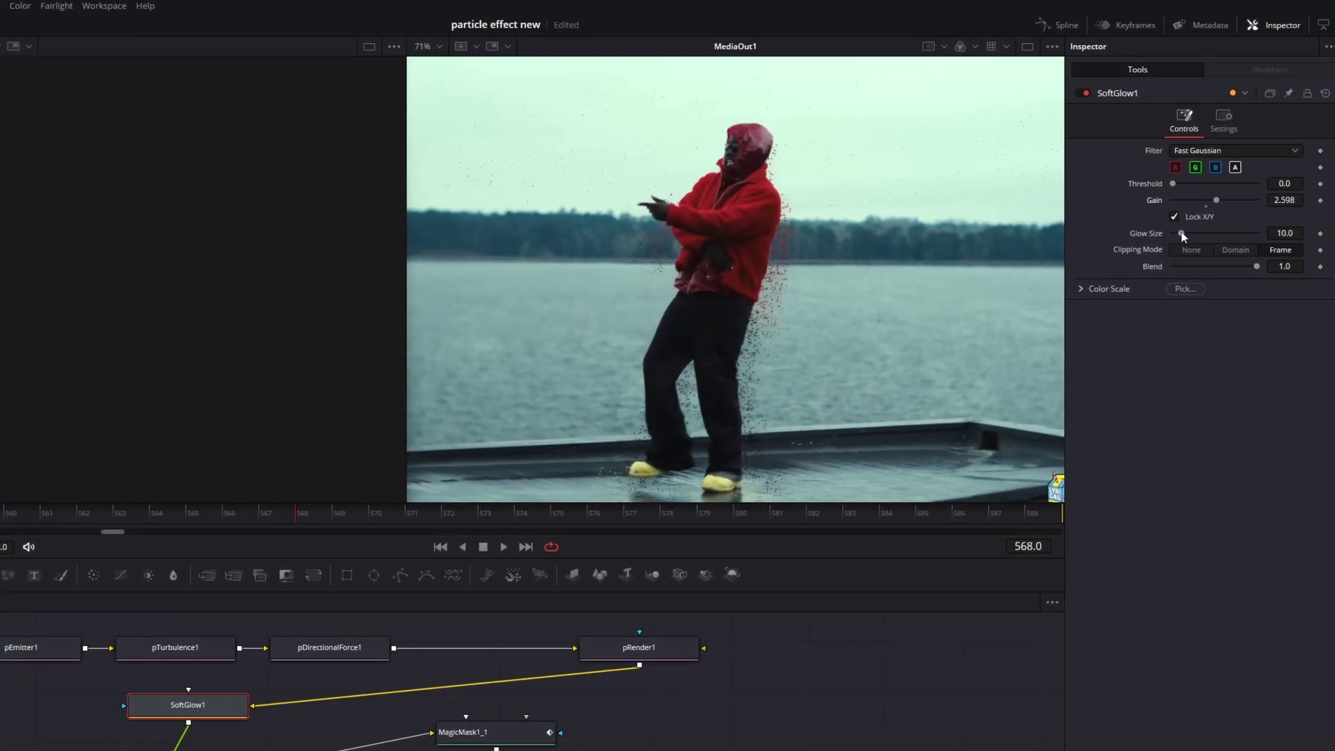
drag(1179, 234, 1176, 234)
scroll(727, 348, up, 2)
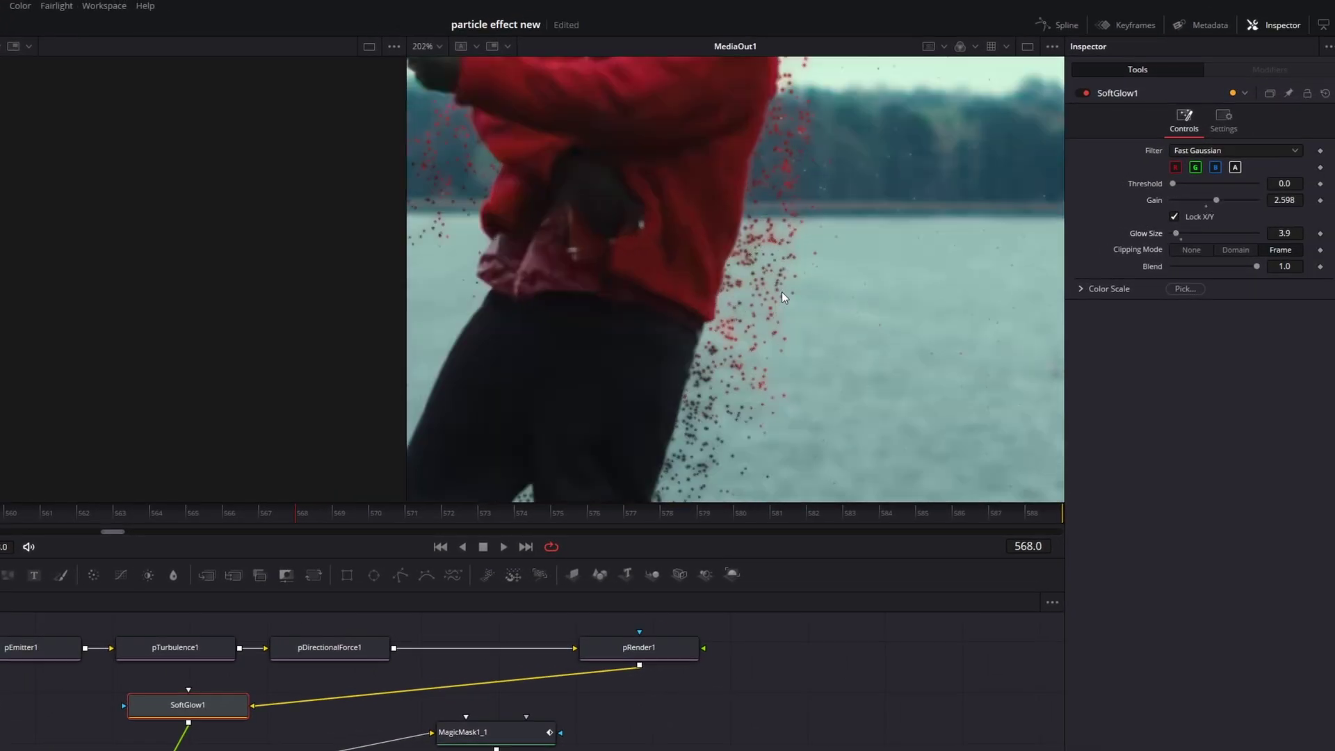
scroll(603, 443, down, 6)
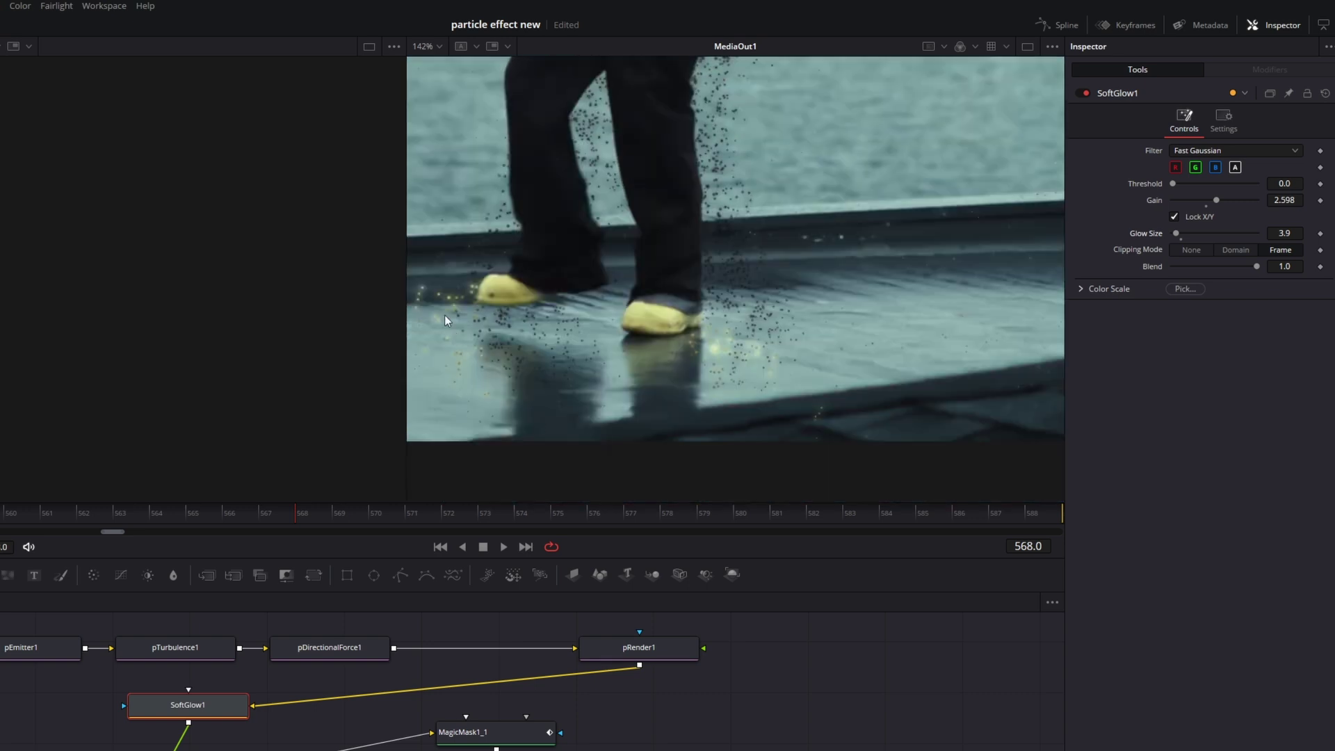
scroll(452, 315, up, 2)
drag(1176, 234, 1172, 234)
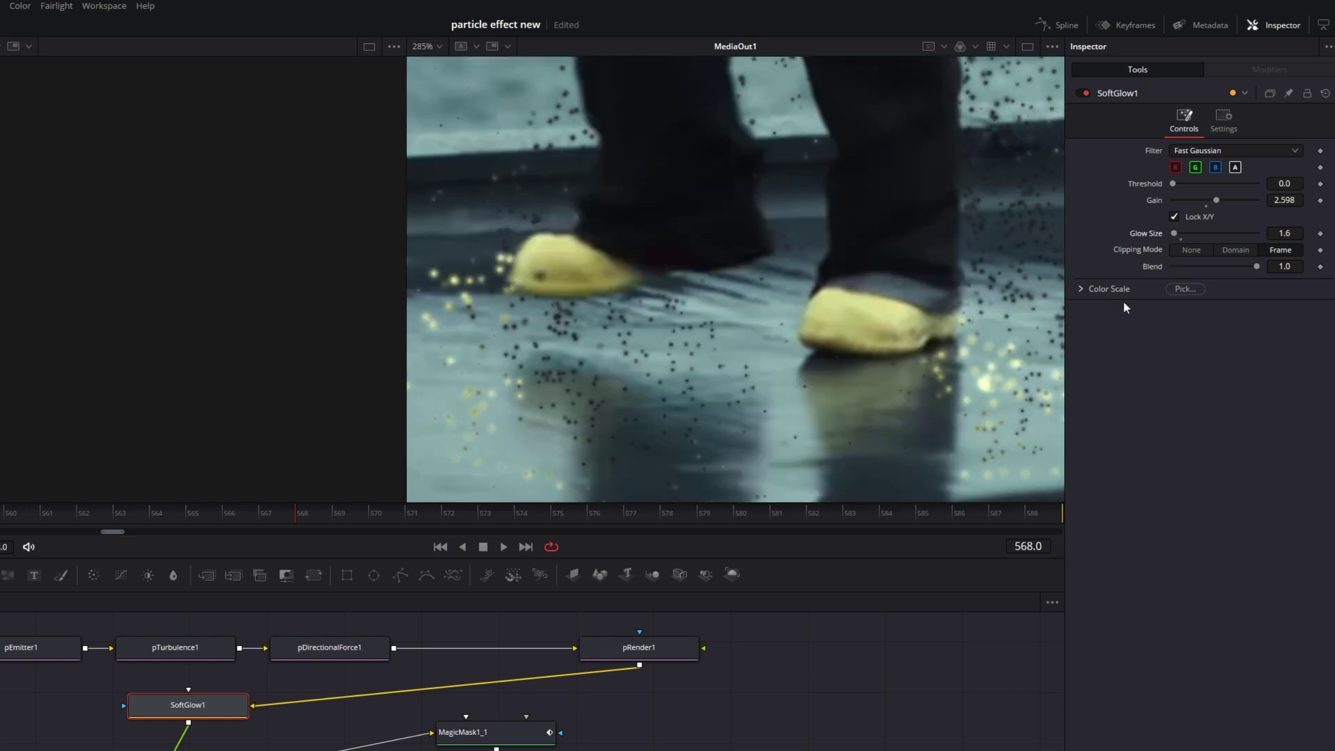
scroll(679, 291, down, 3)
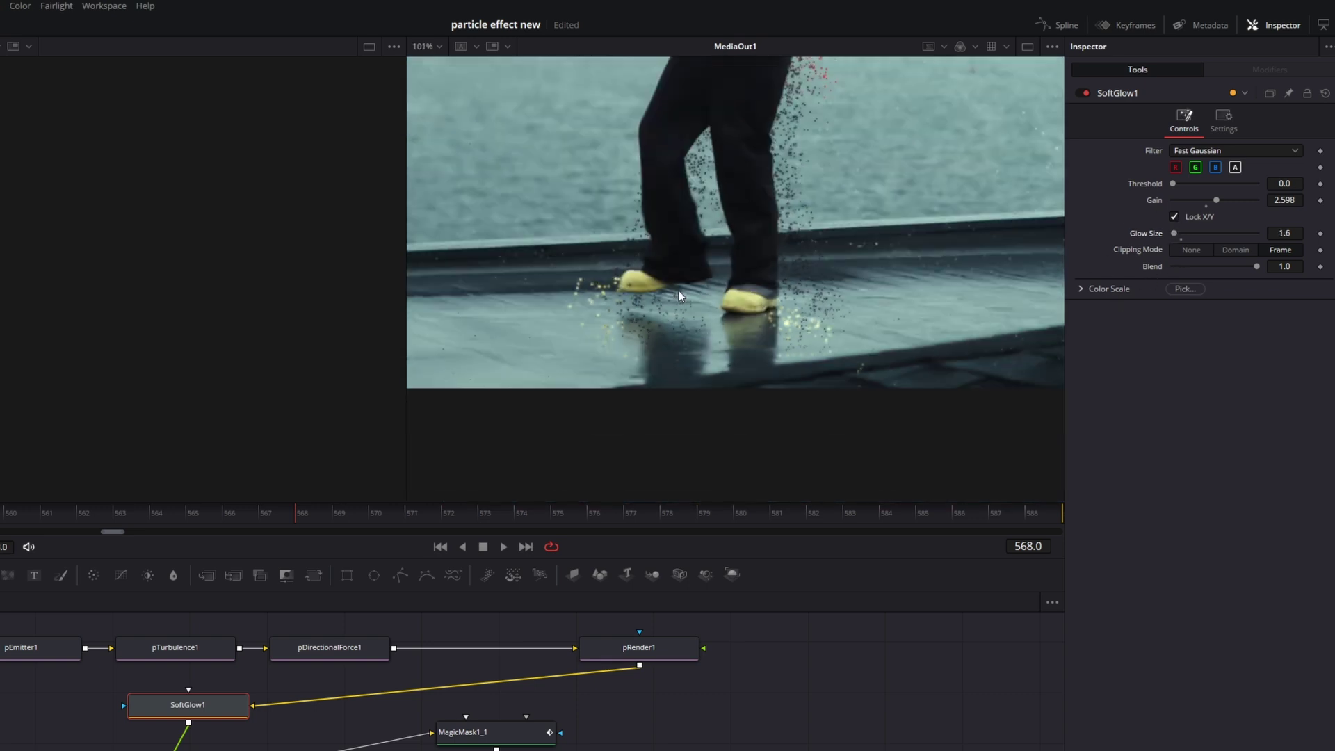
scroll(805, 238, up, 1)
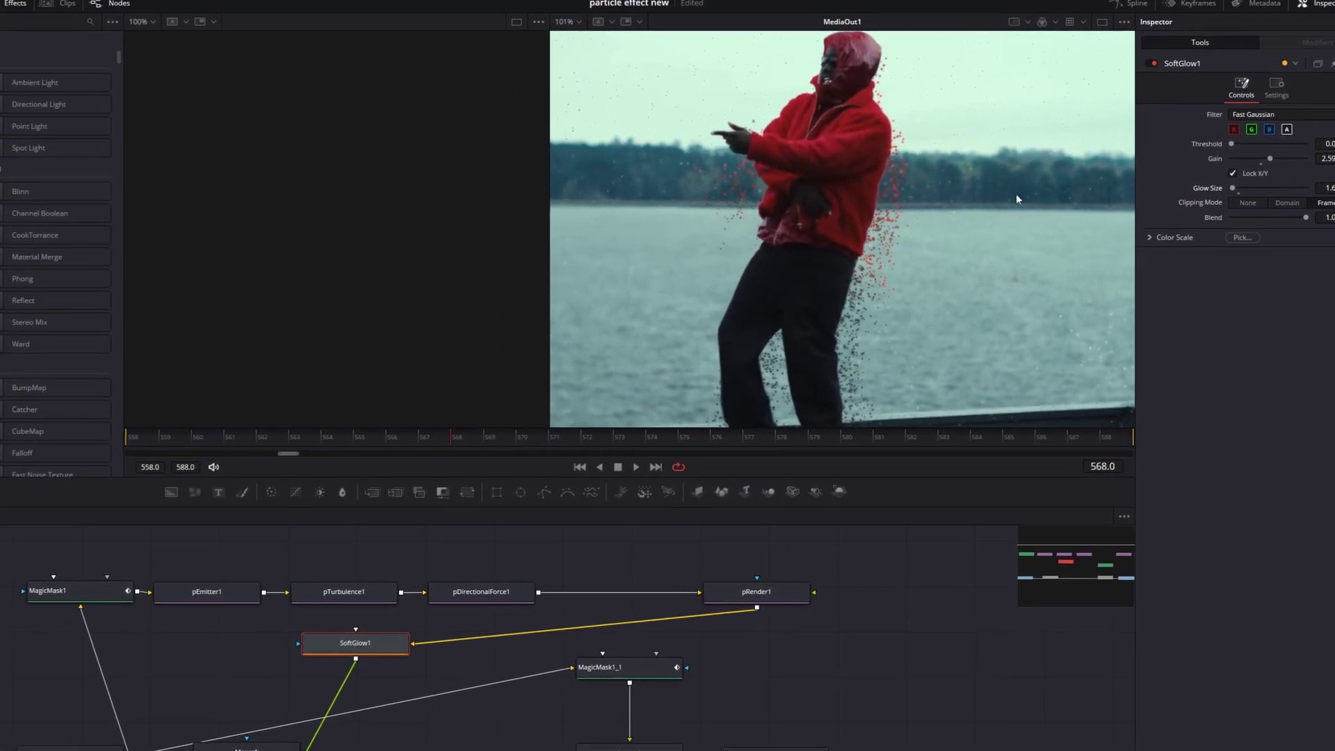
Marquee-select the five particle nodes in the Node Editor
drag(182, 560, 735, 636)
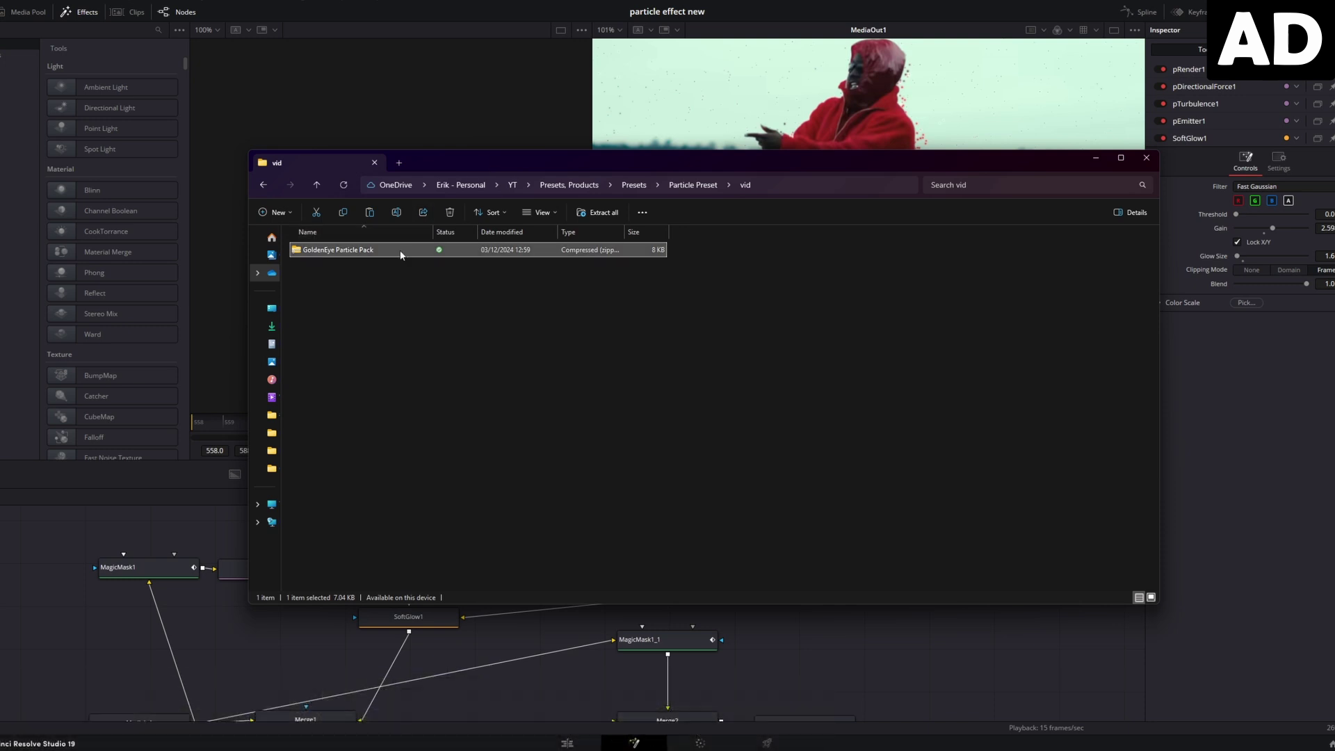
Open the GoldenEye Particle Pack zip and select its five .setting preset files
right_click(398, 254)
click(432, 309)
drag(478, 373, 358, 261)
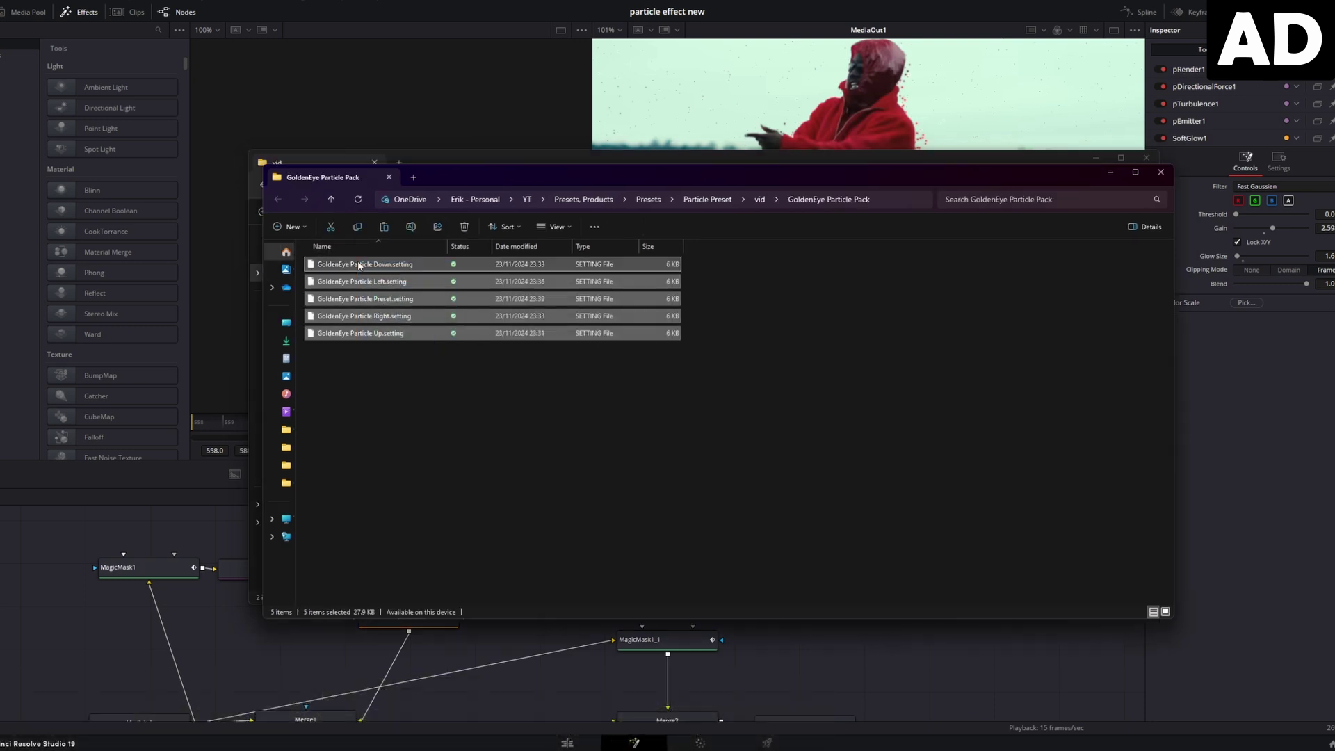
drag(523, 365, 593, 410)
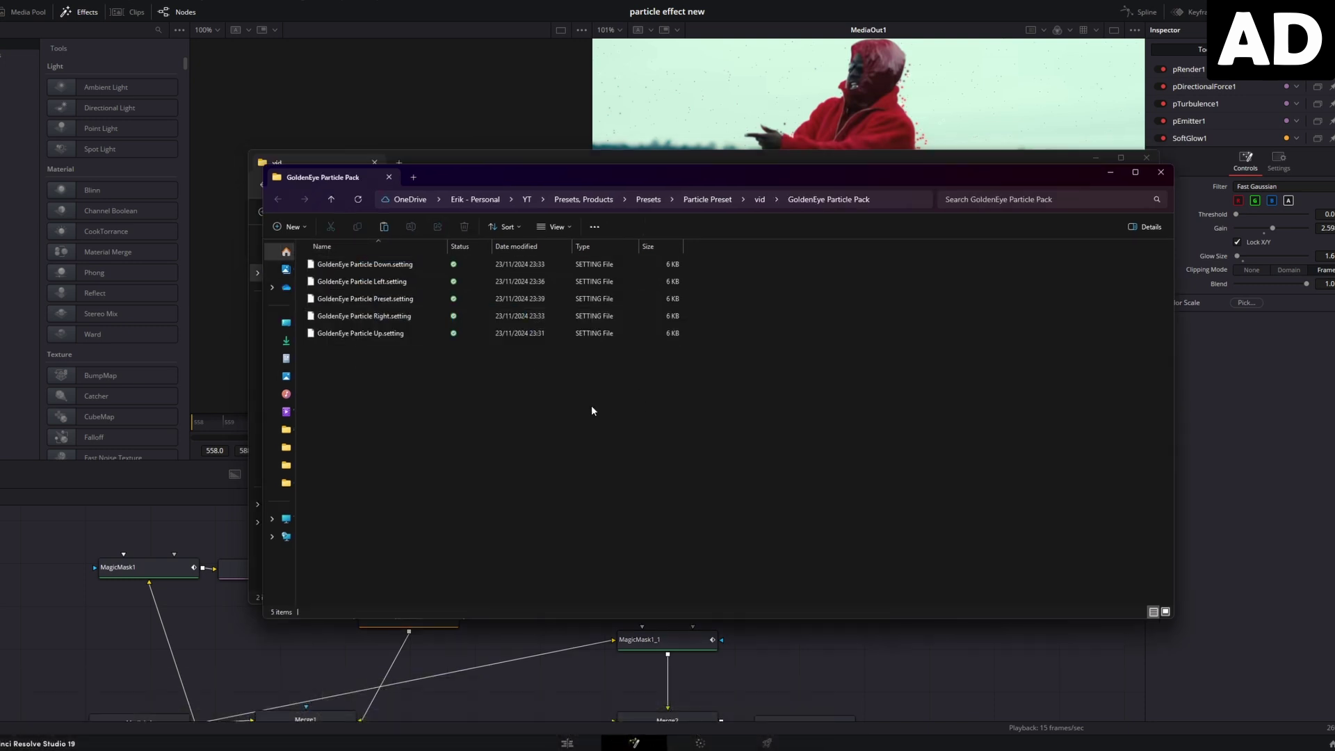
Back in Resolve, show the Effects Templates list and bring up its context menu
click(482, 644)
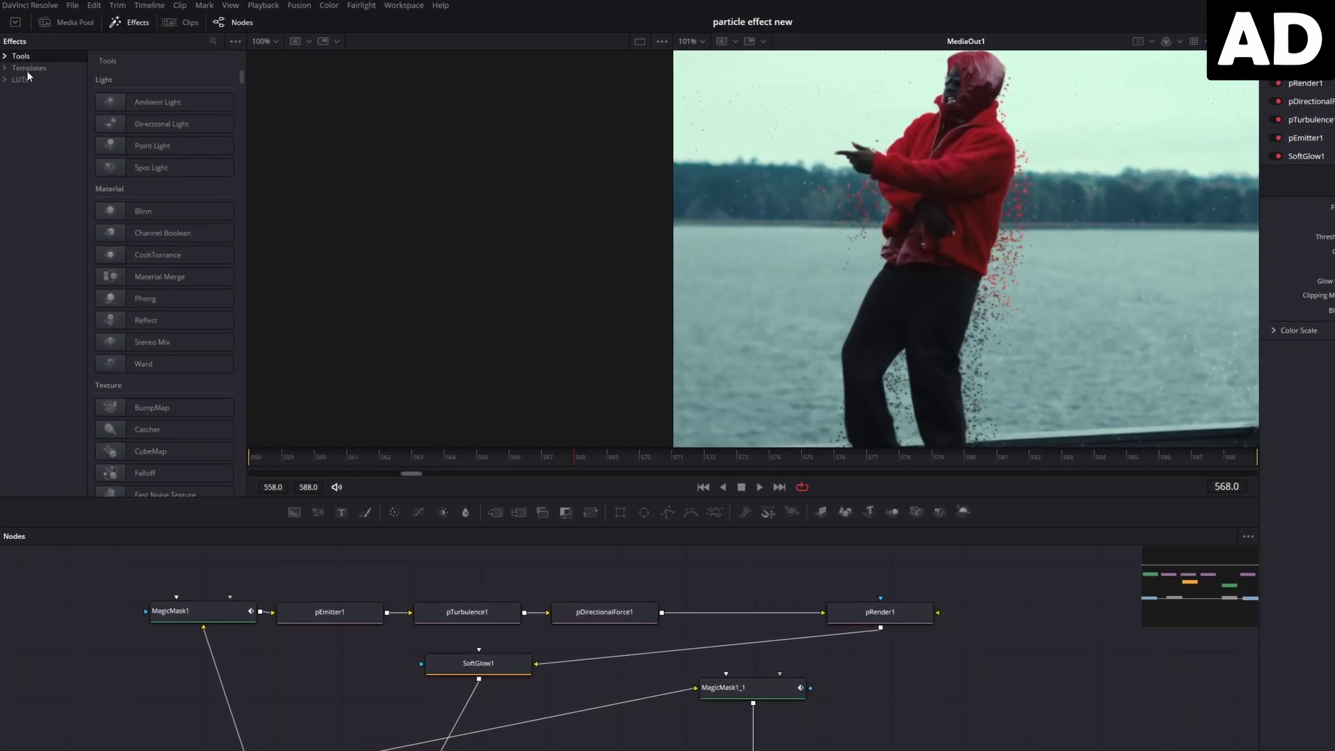
click(30, 68)
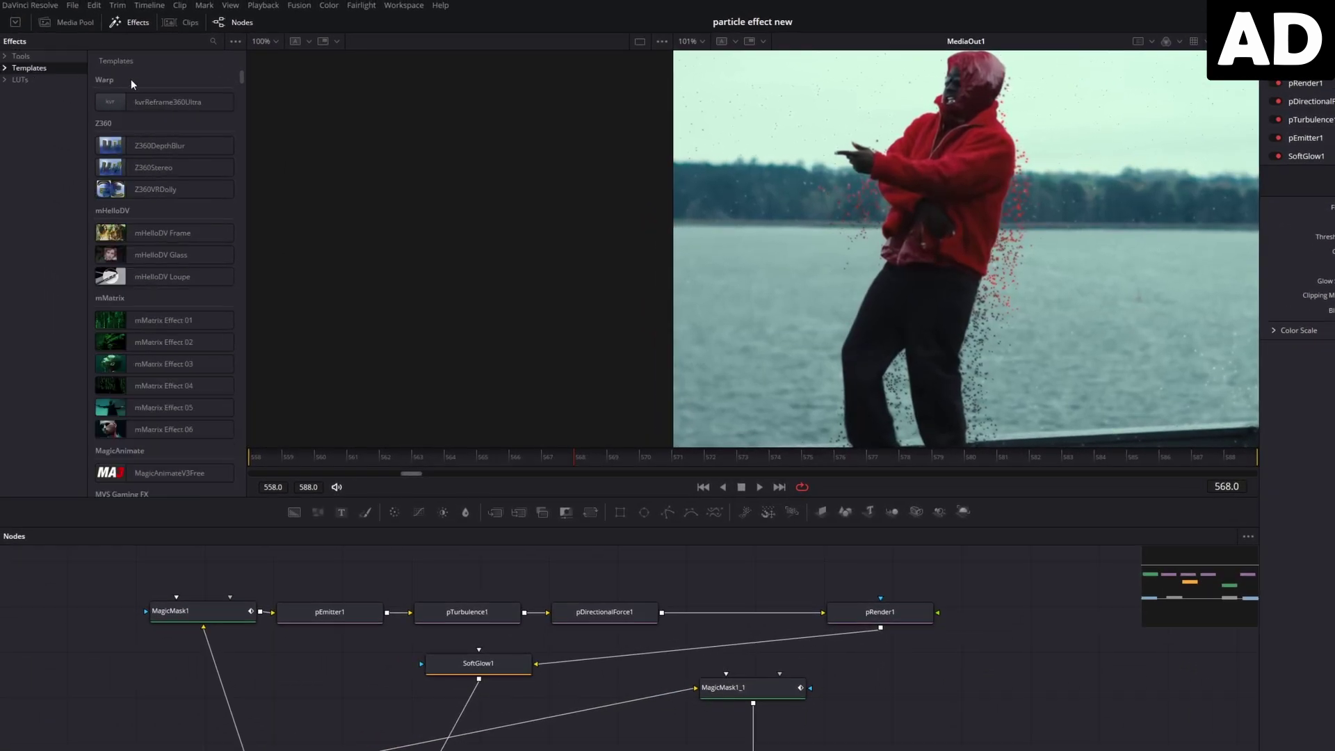
right_click(174, 71)
Copy the five GoldenEye .setting files into the Fusion Templates folder, replacing the existing copies
click(199, 77)
drag(1334, 174, 1000, 111)
drag(789, 334, 529, 410)
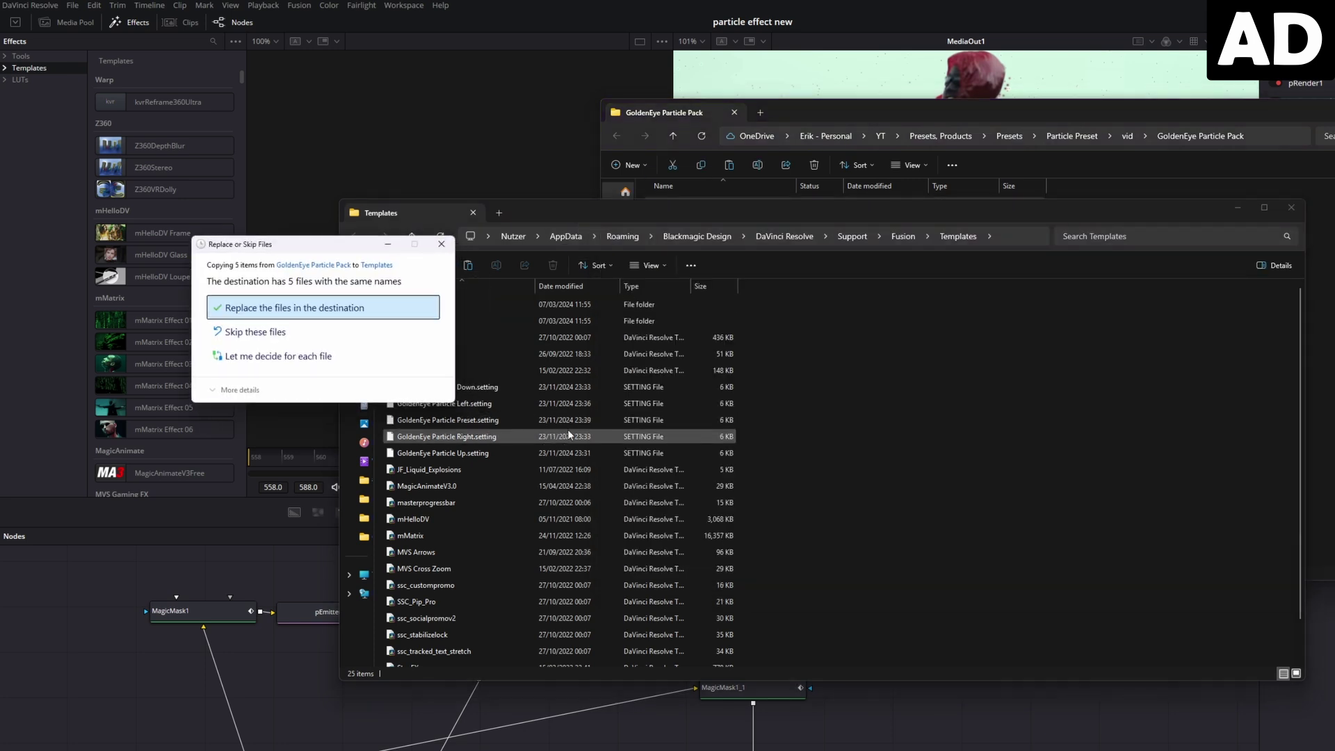
click(281, 309)
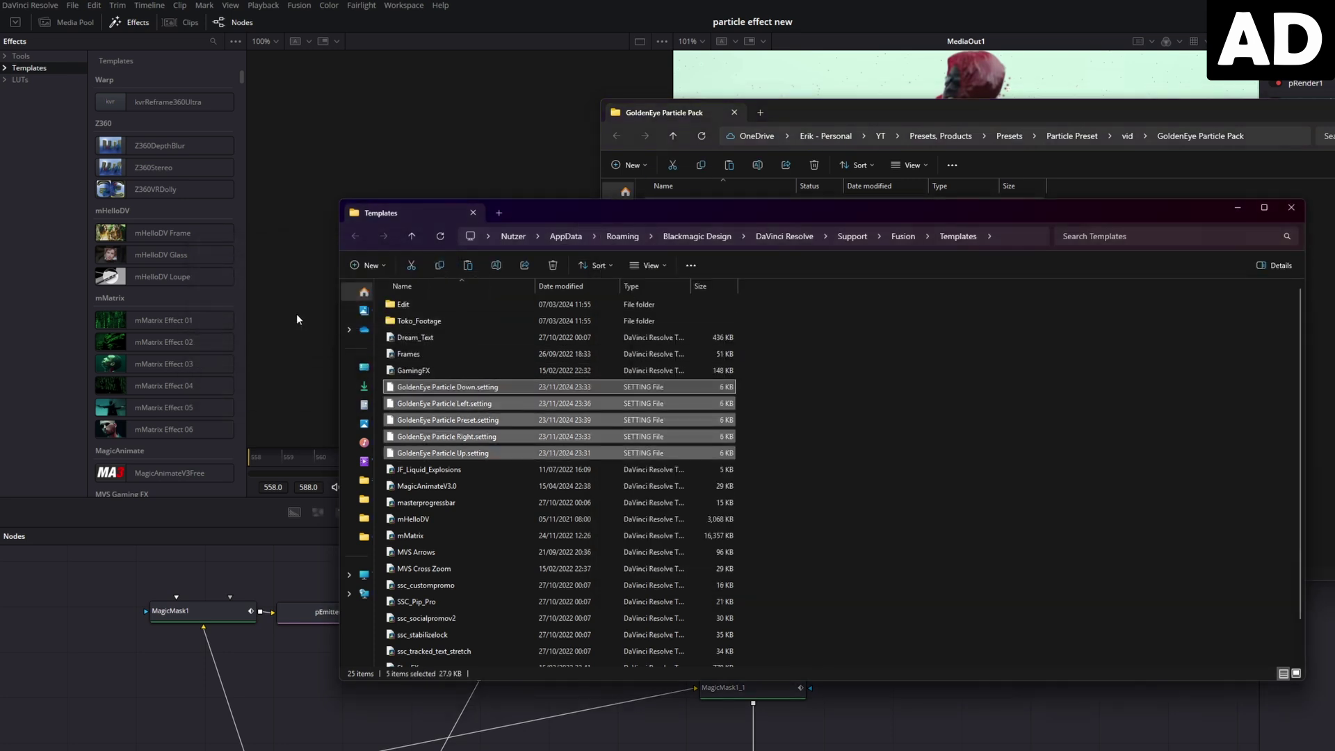
click(296, 314)
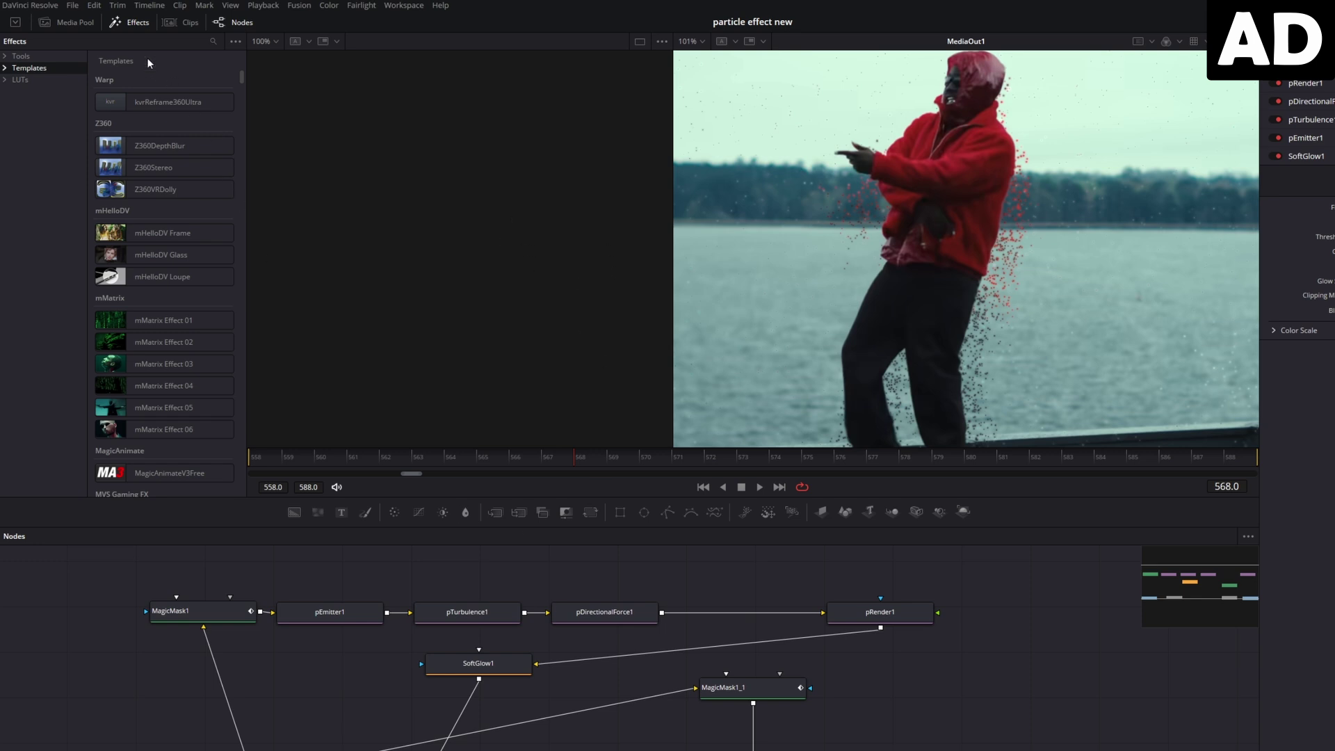
Search the Effects list for 'golde' and drag GoldenEye Particle Preset into the Node Editor
click(212, 42)
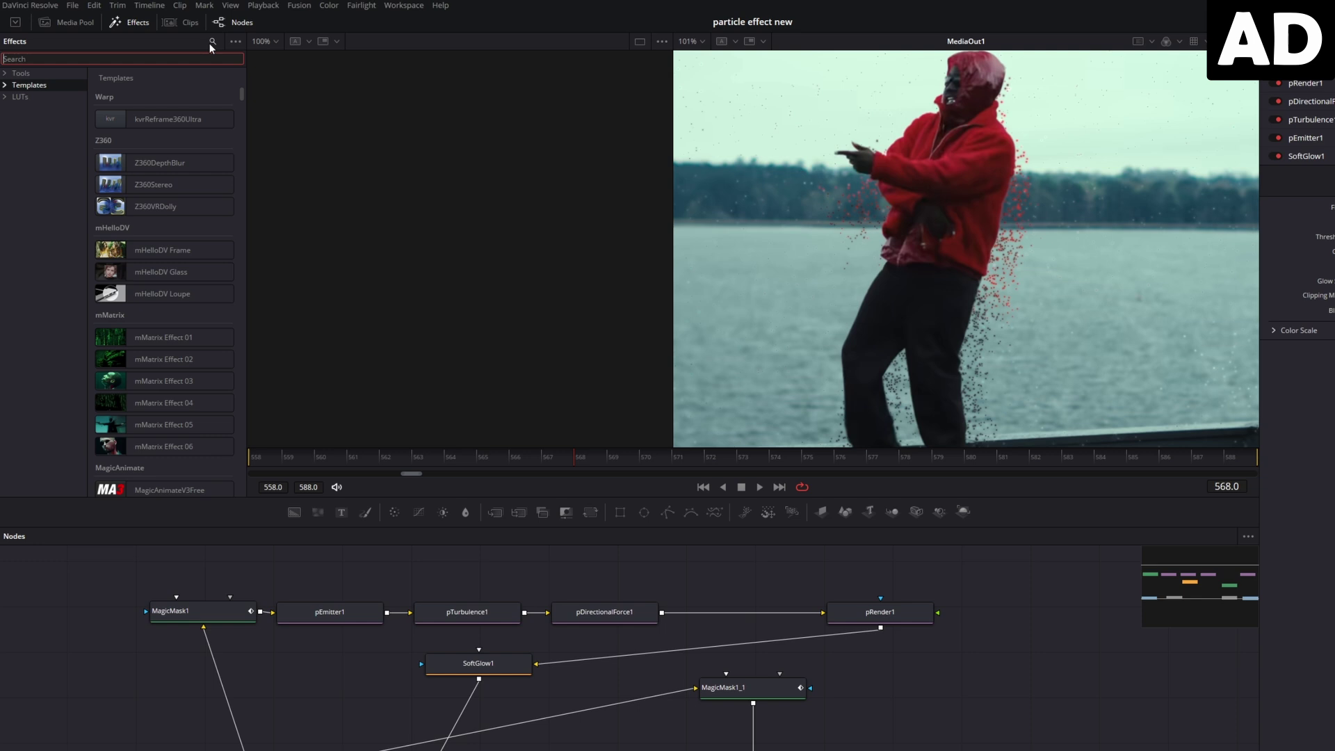
text(golde)
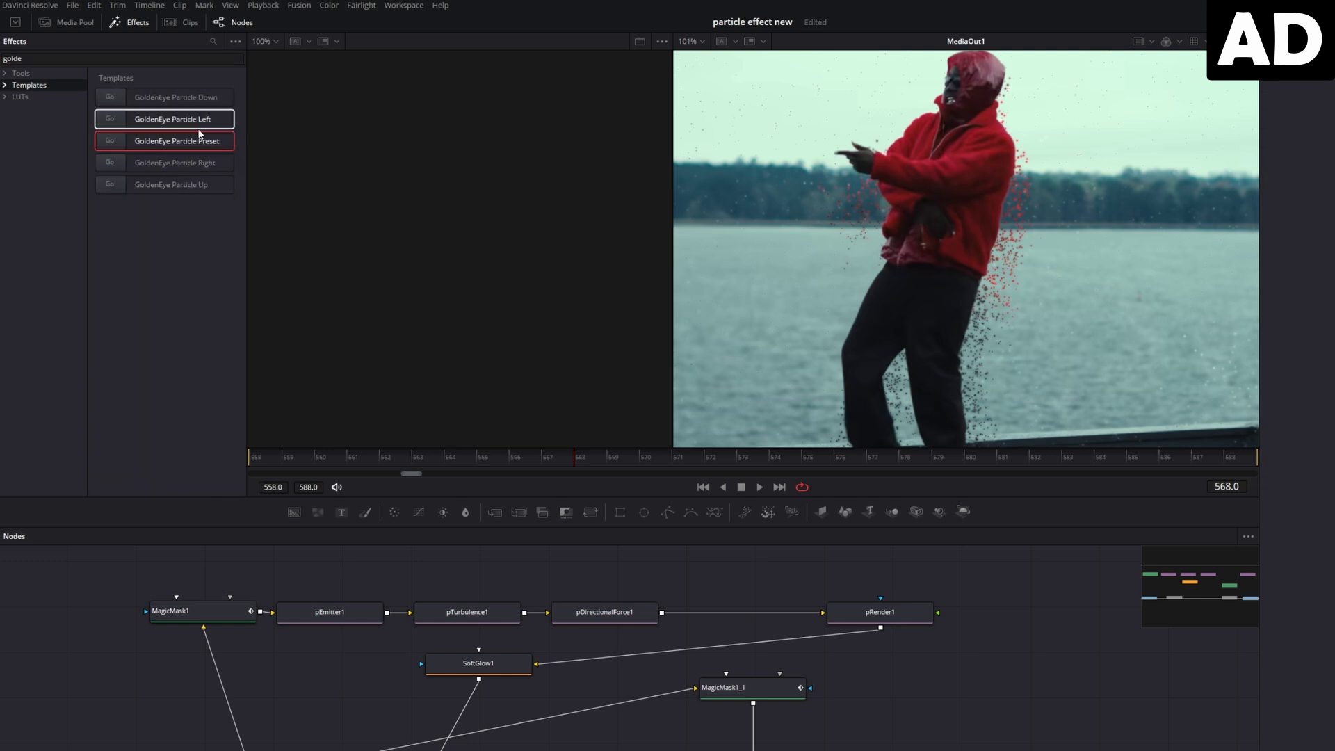
drag(160, 137, 323, 681)
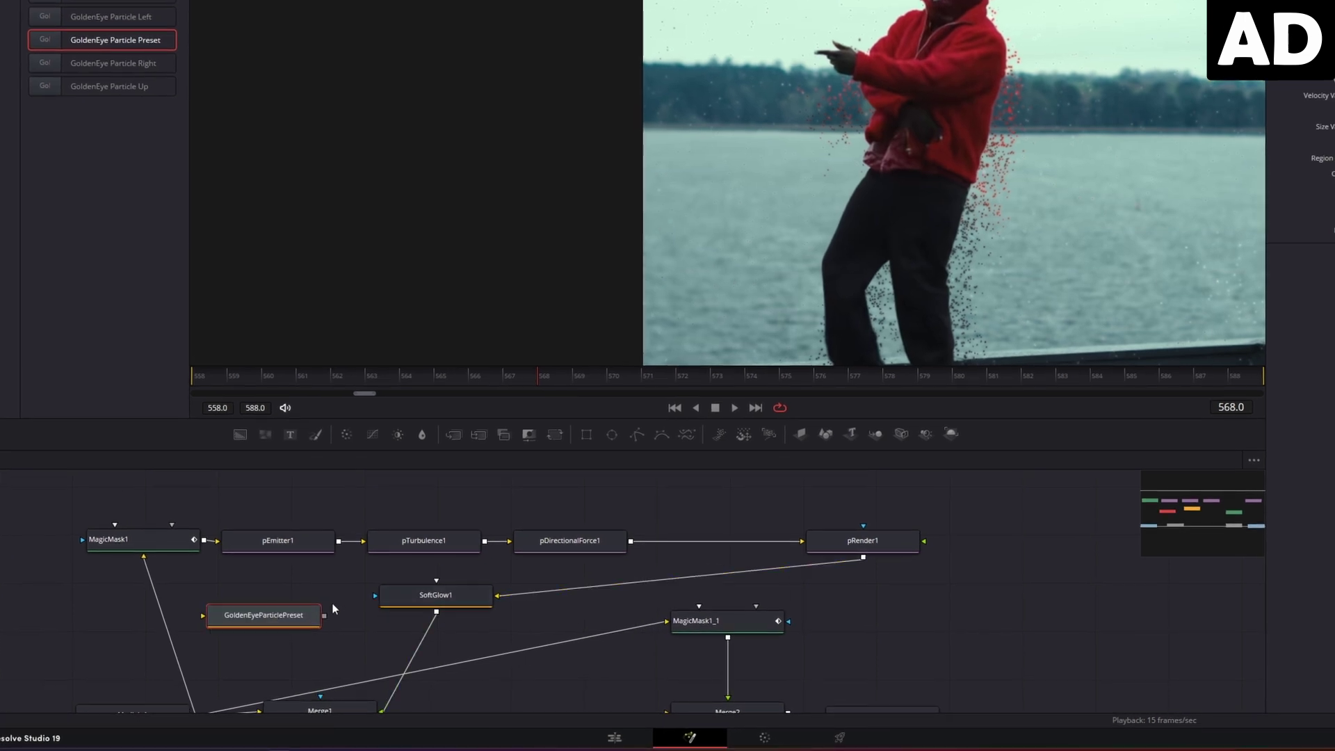
Delete the five hand-built particle nodes from pEmitter1 through SoftGlow1
scroll(376, 594, down, 2)
drag(324, 493, 880, 555)
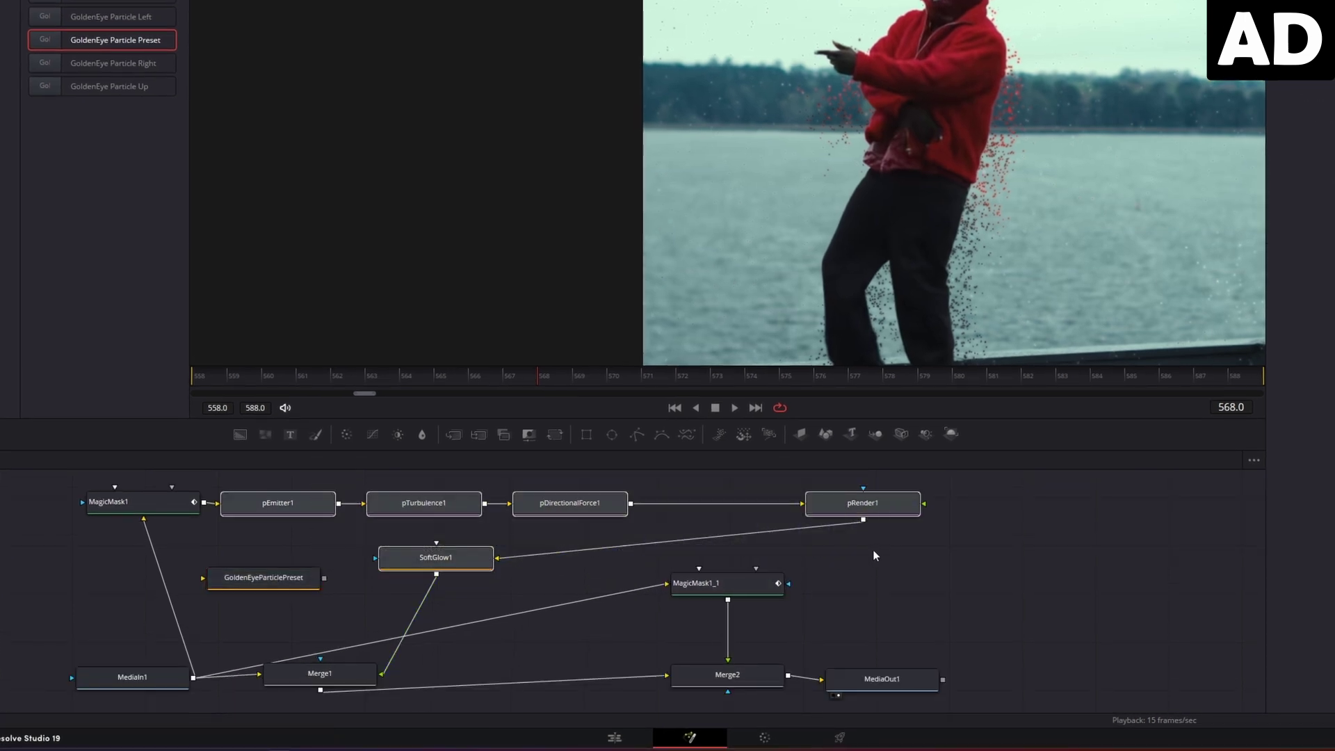
key(Delete)
Move GoldenEyeParticlePreset into place, feed it from MagicMask1, and play the composition
drag(268, 582, 515, 536)
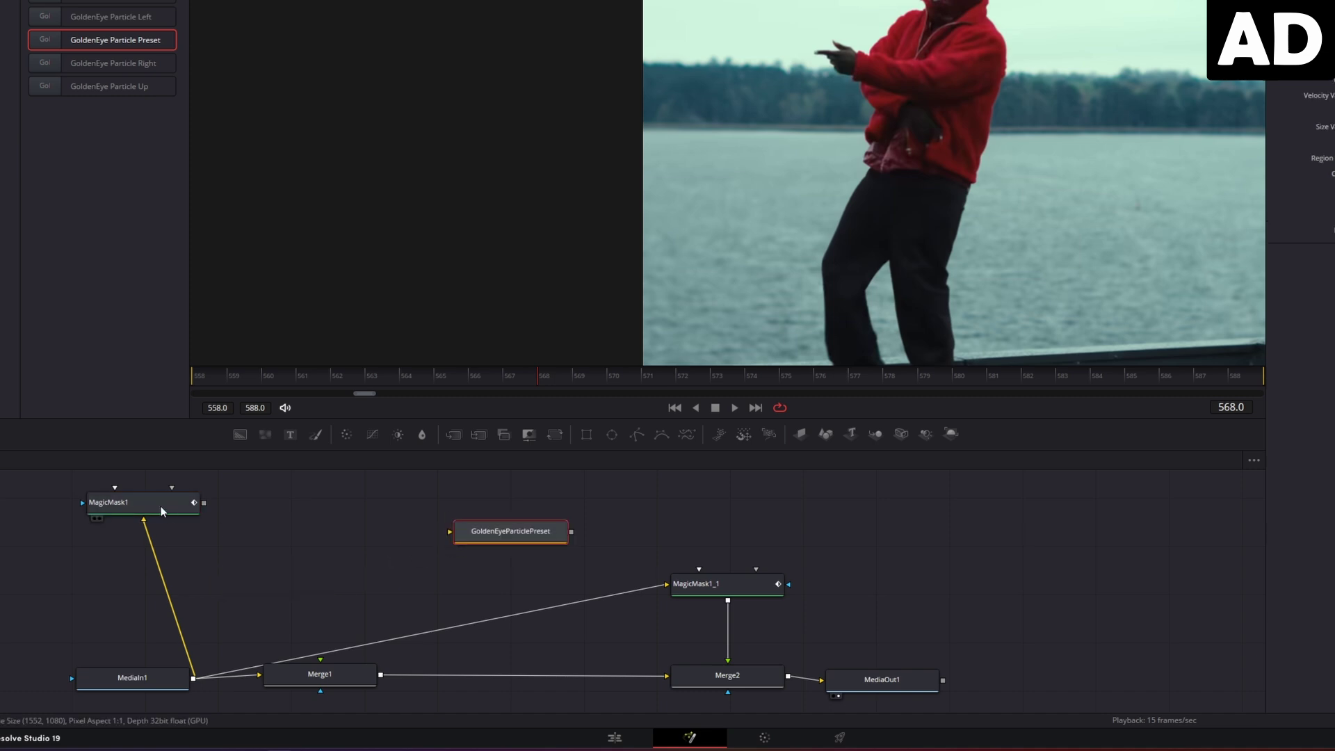
drag(169, 512, 348, 674)
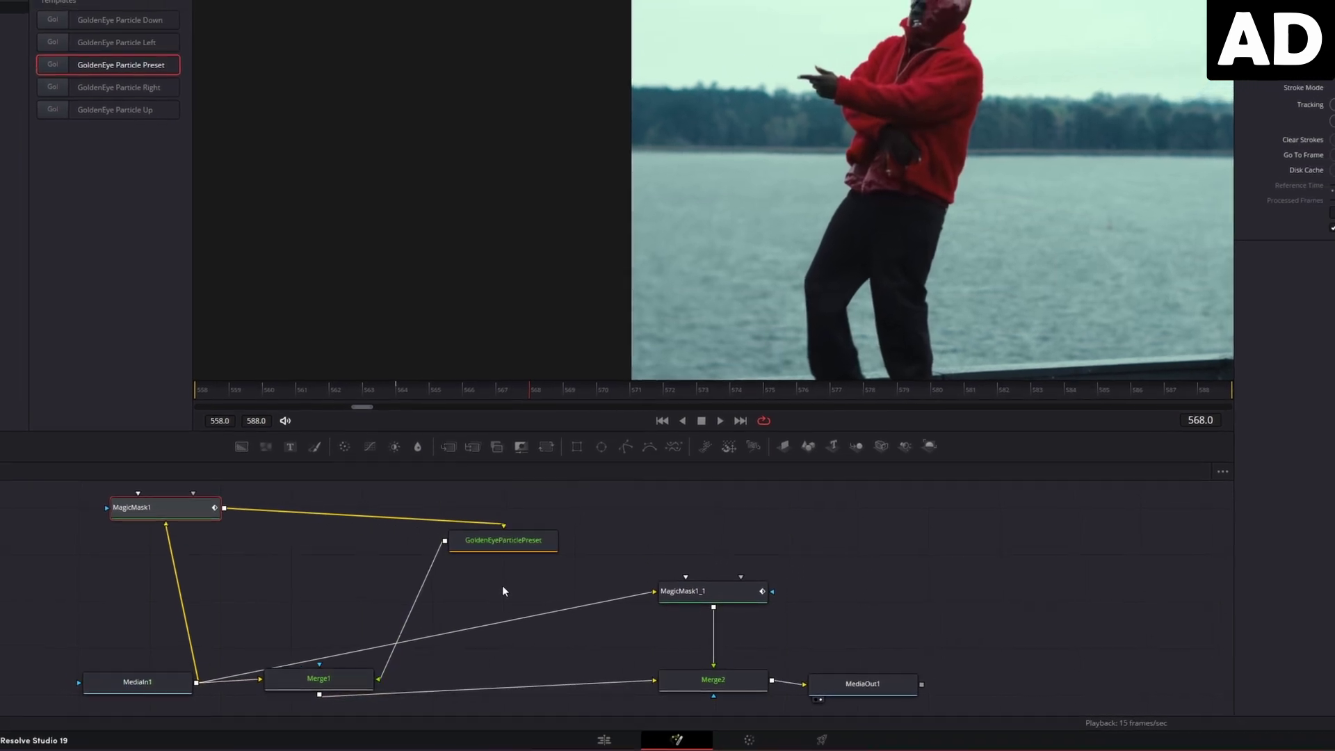
key(space)
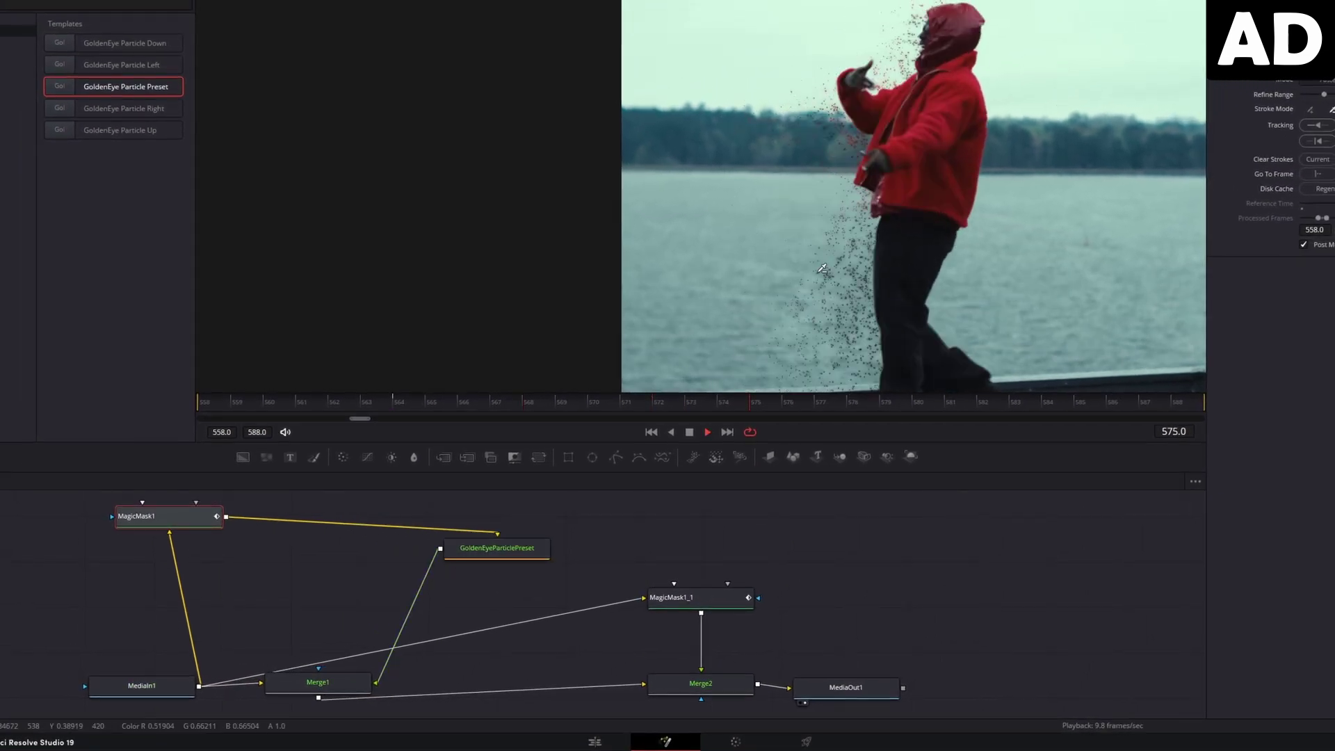